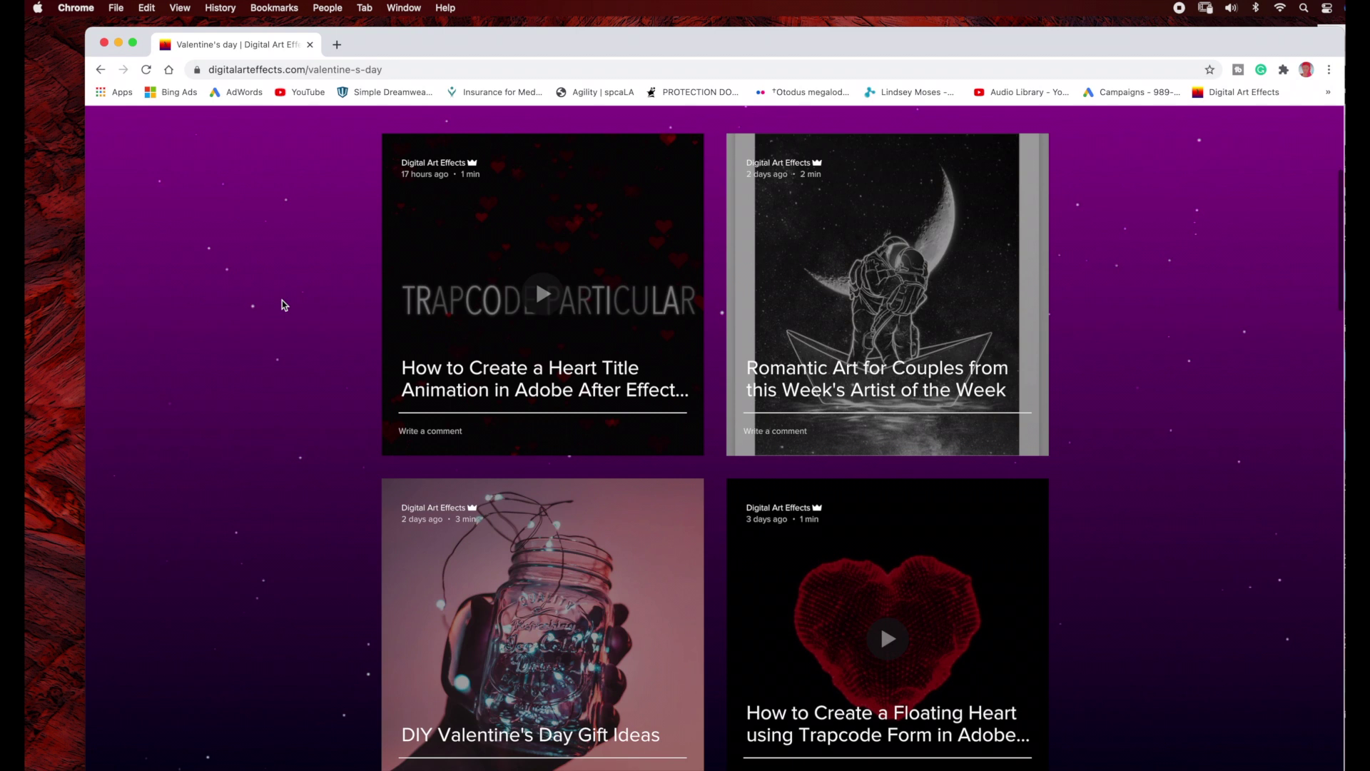
Create a 1920x1080 comp named 'website background' at Full resolution, 23 fps, 20 seconds long.
scroll(284, 305, "down", 6)
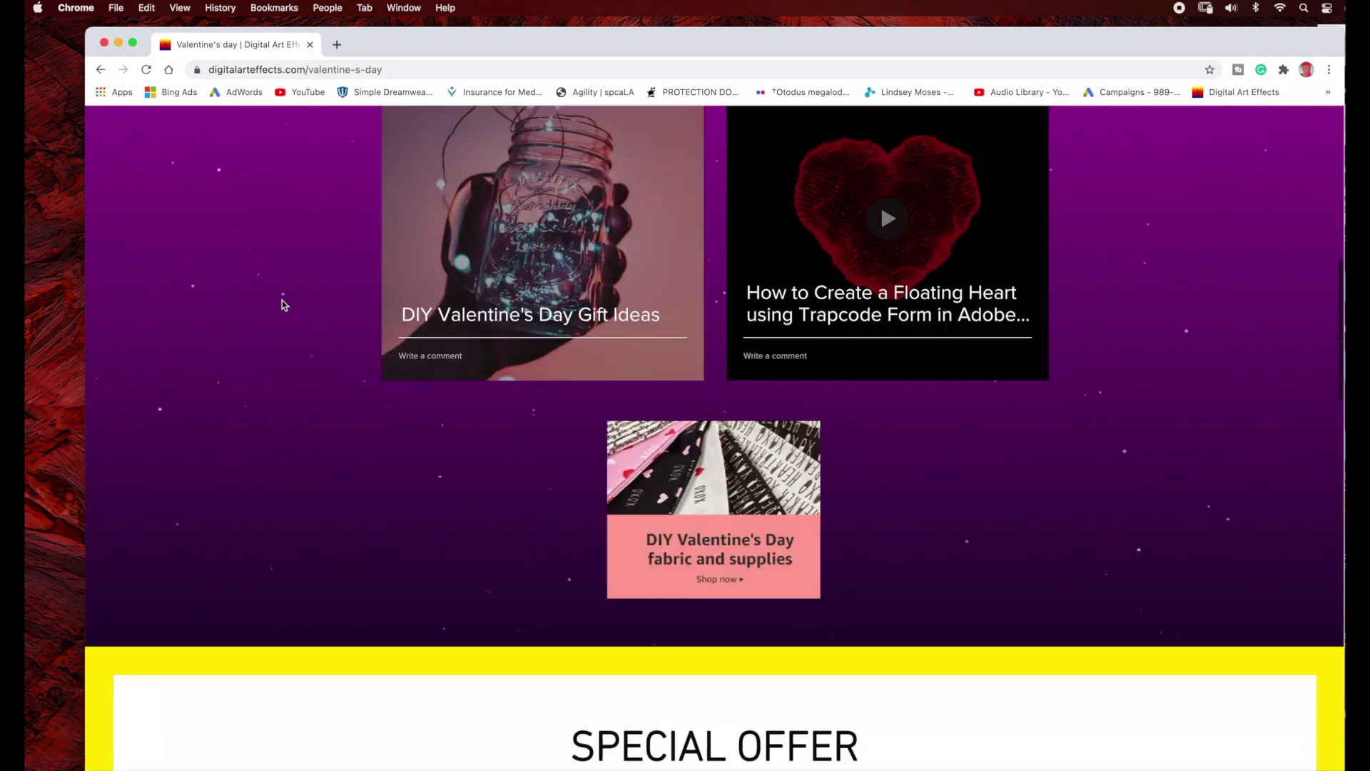
scroll(284, 305, "down", 15)
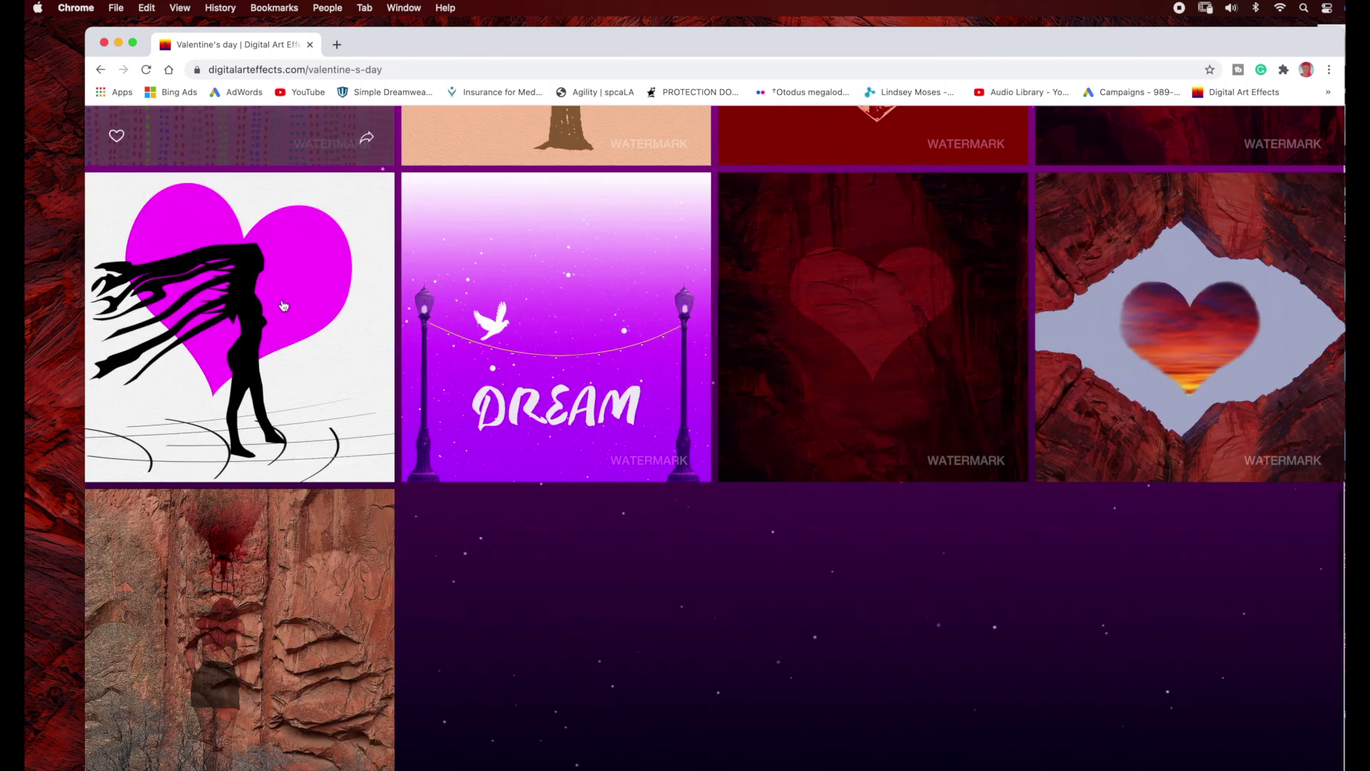
scroll(284, 305, "down", 9)
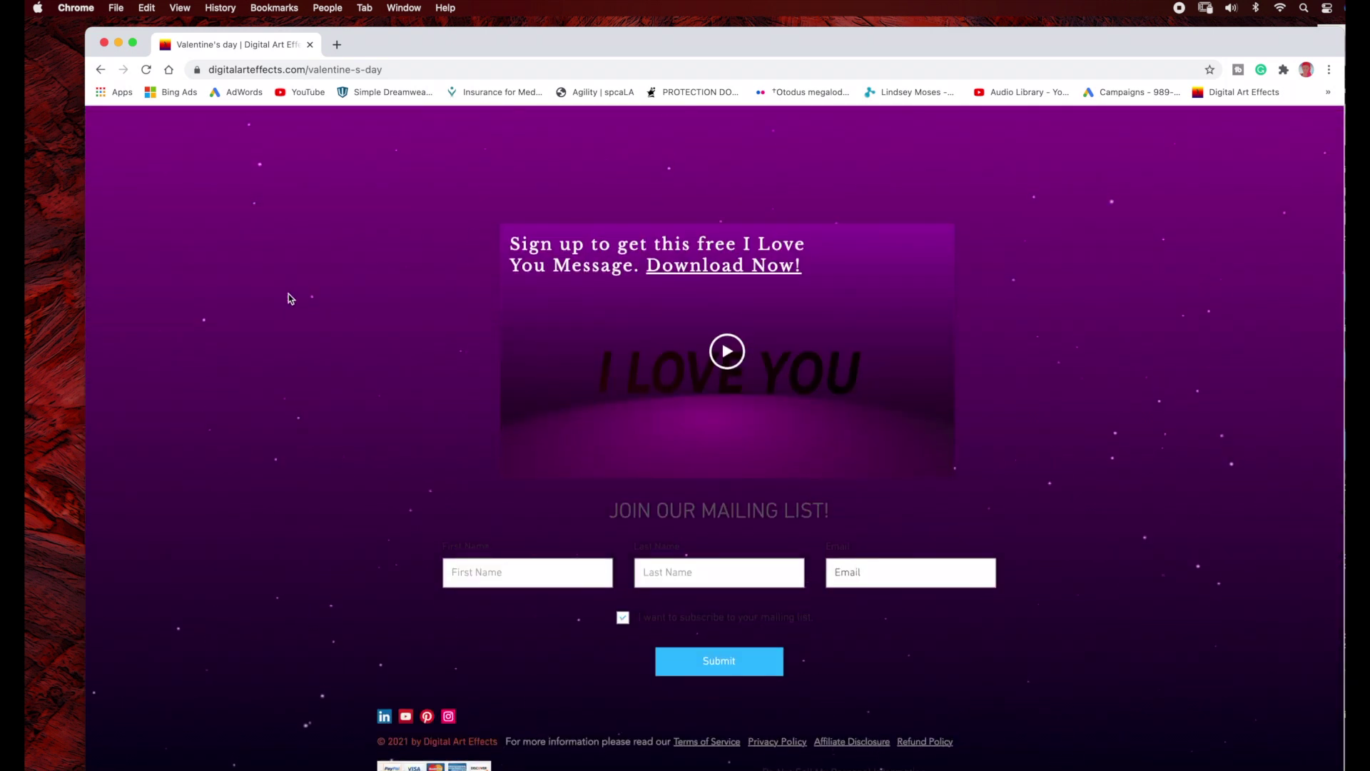
scroll(291, 298, "up", 7)
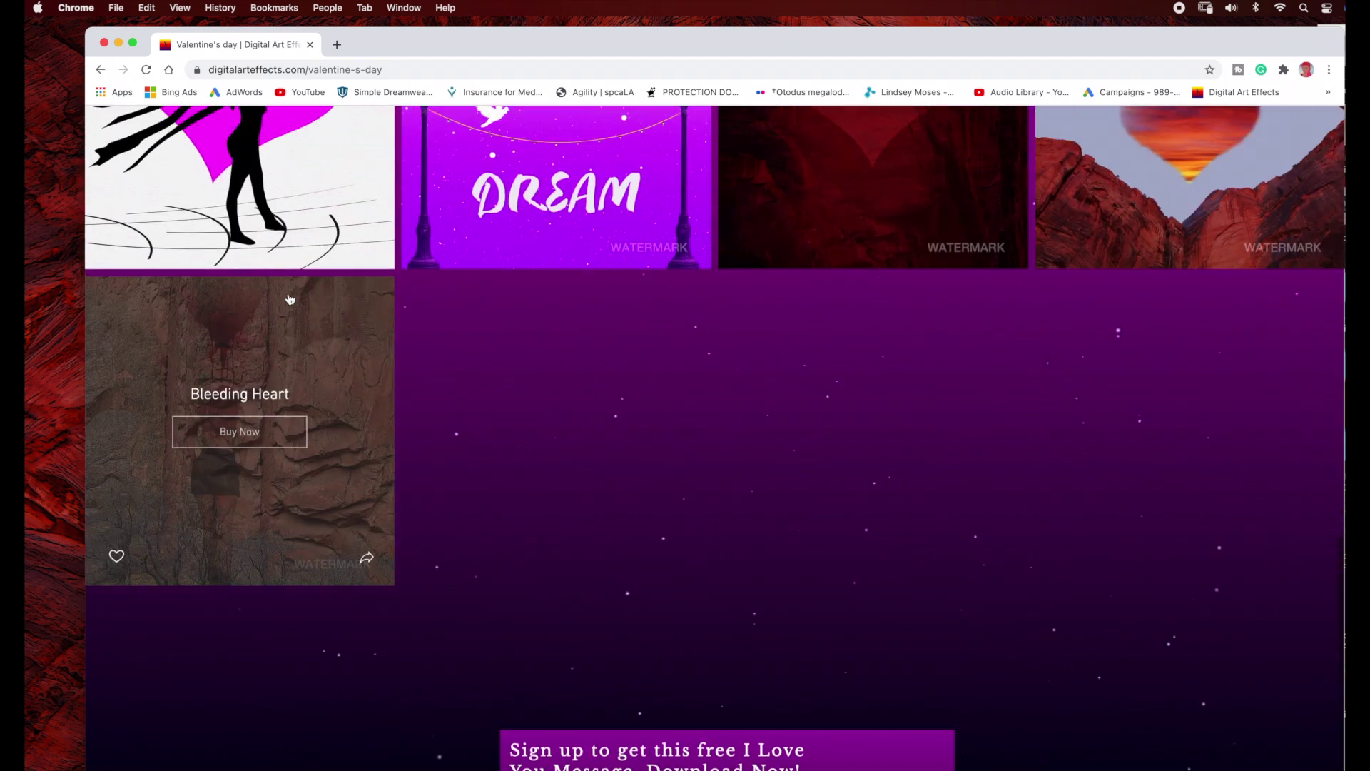
scroll(291, 299, "up", 15)
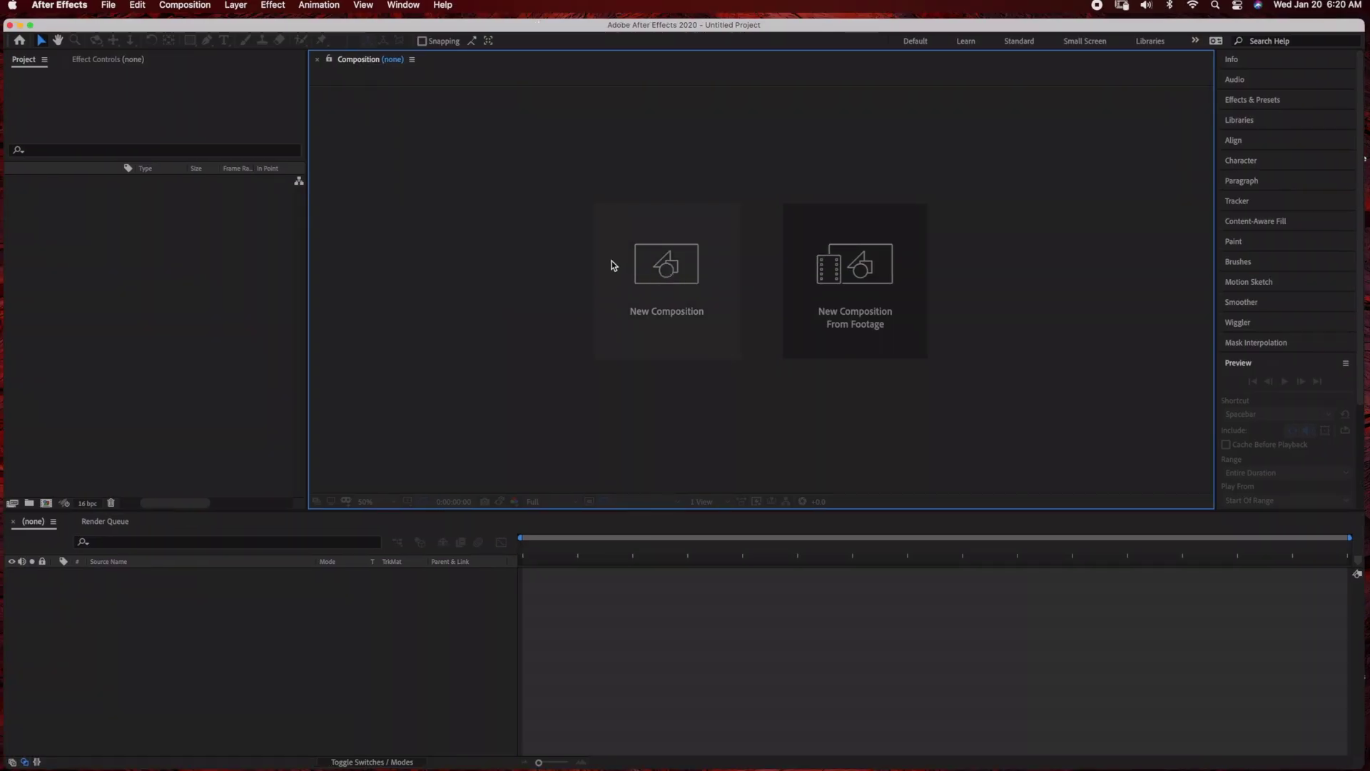
left_click(664, 286)
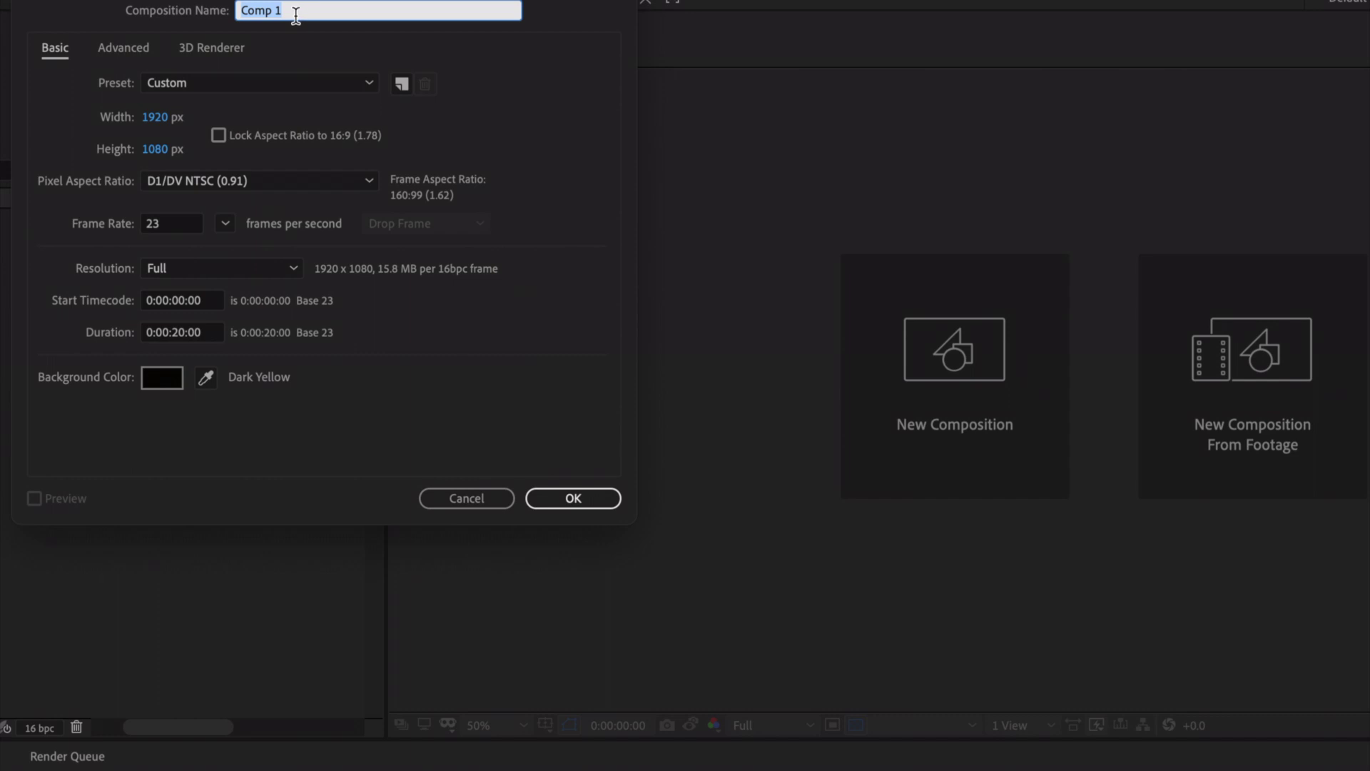
type("website b")
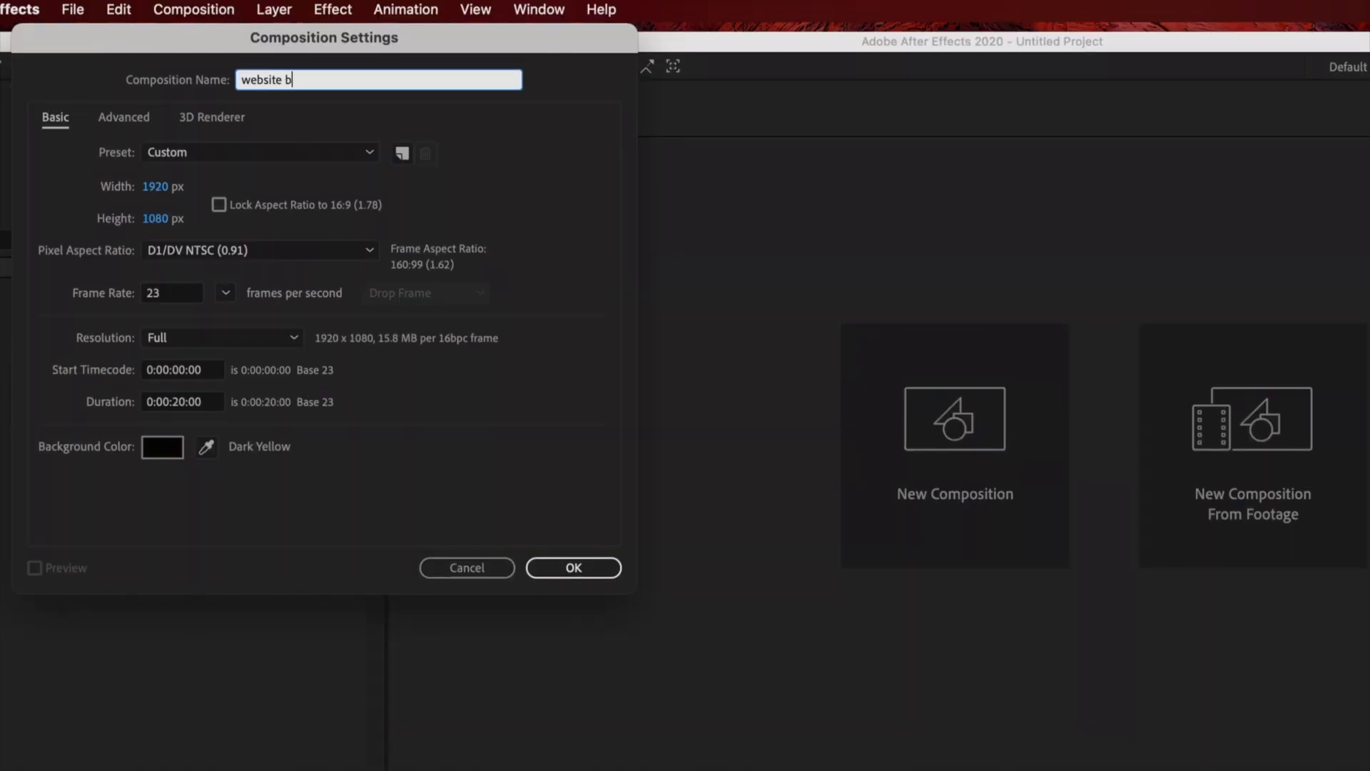
type("ackground")
scroll(156, 248, "up", 1)
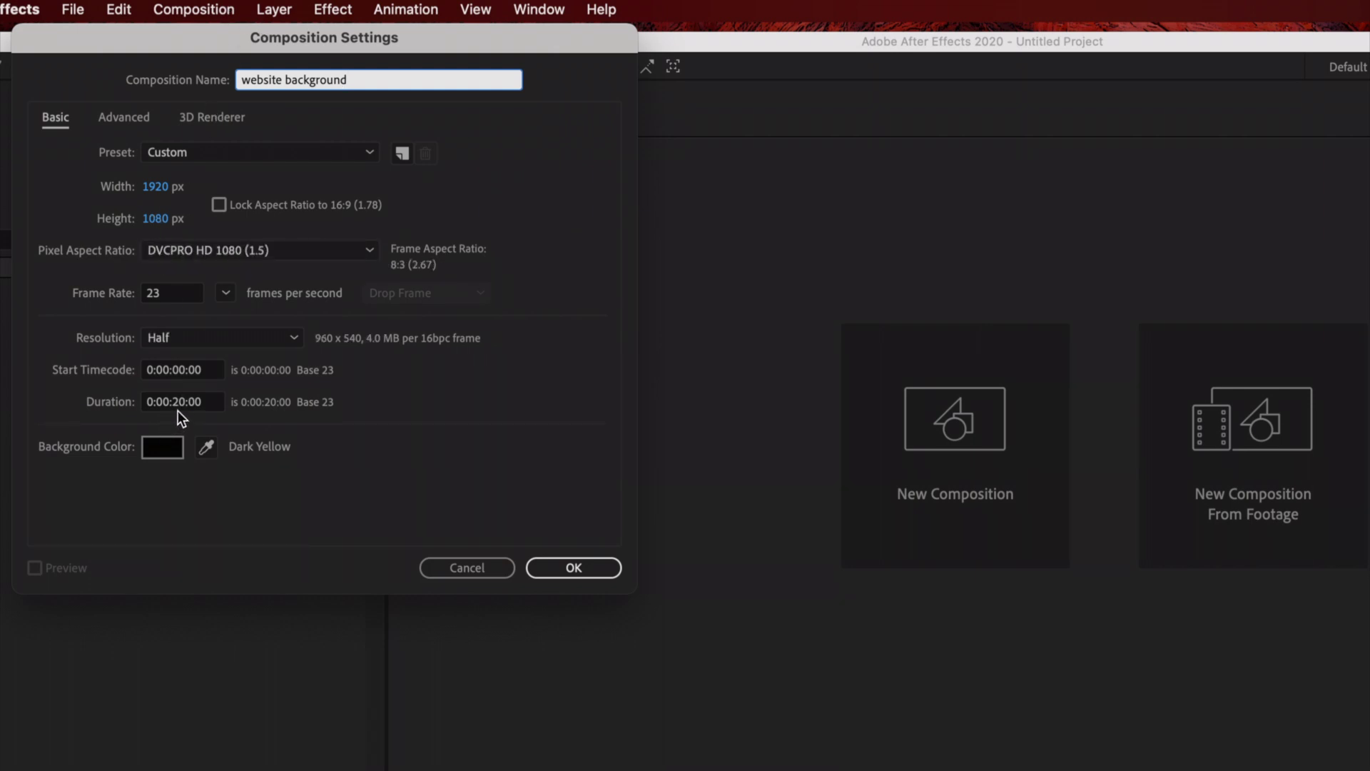
left_click(292, 338)
left_click(270, 354)
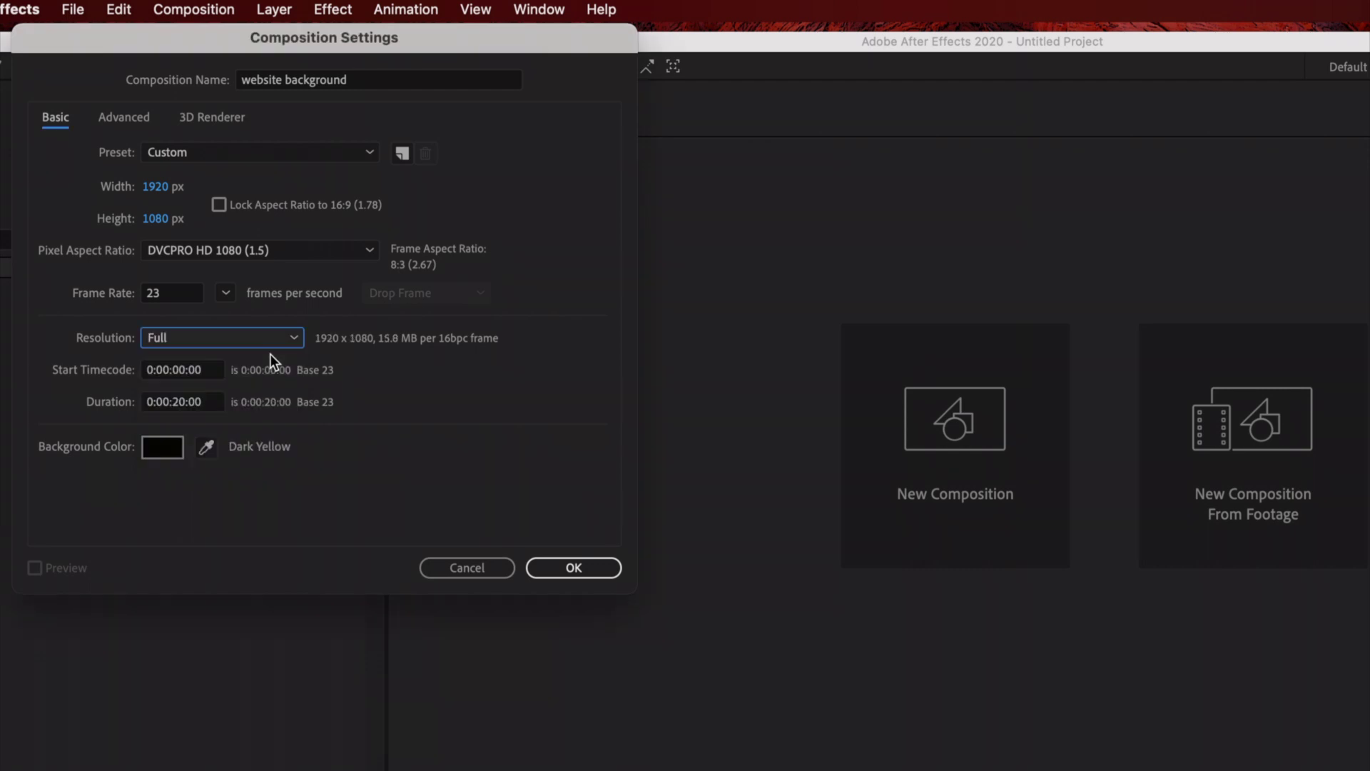
left_click(571, 567)
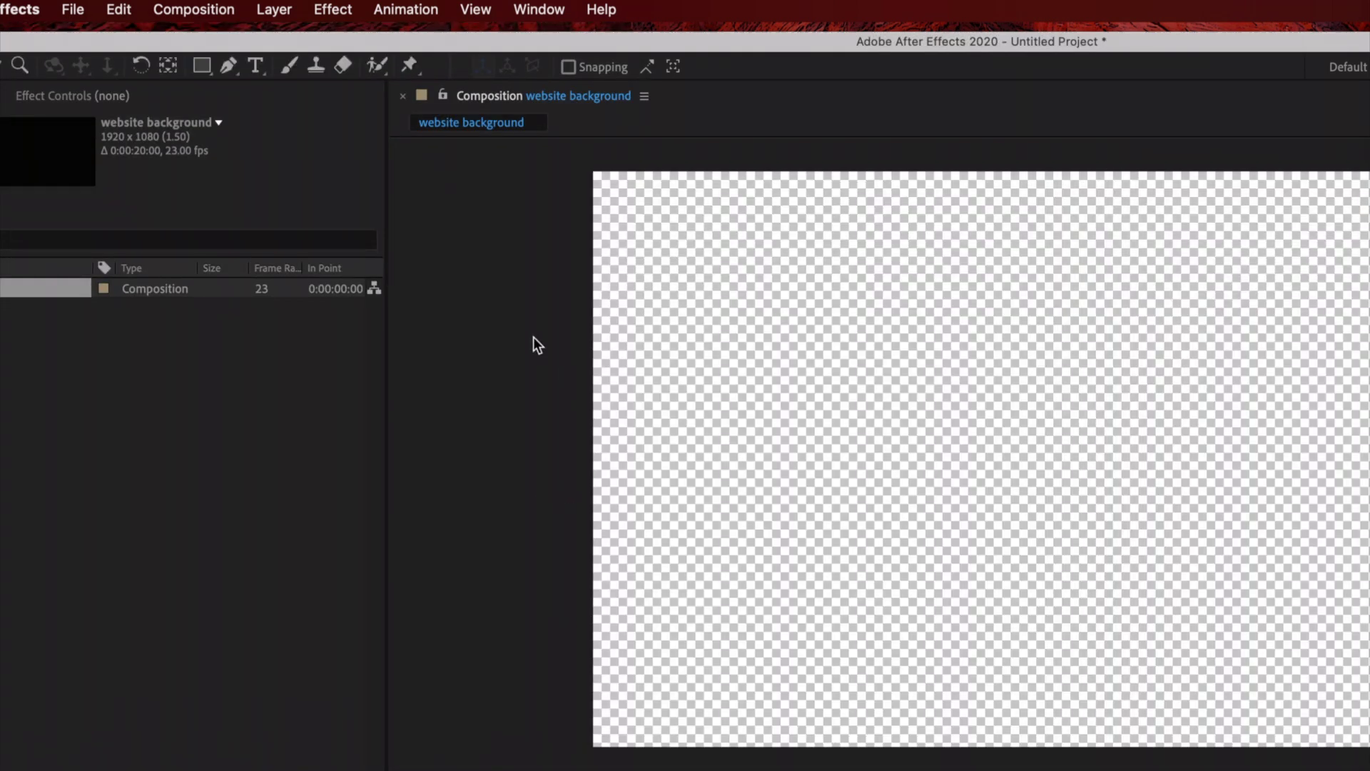
Add a new full-size solid layer named 'bg'.
left_click(277, 10)
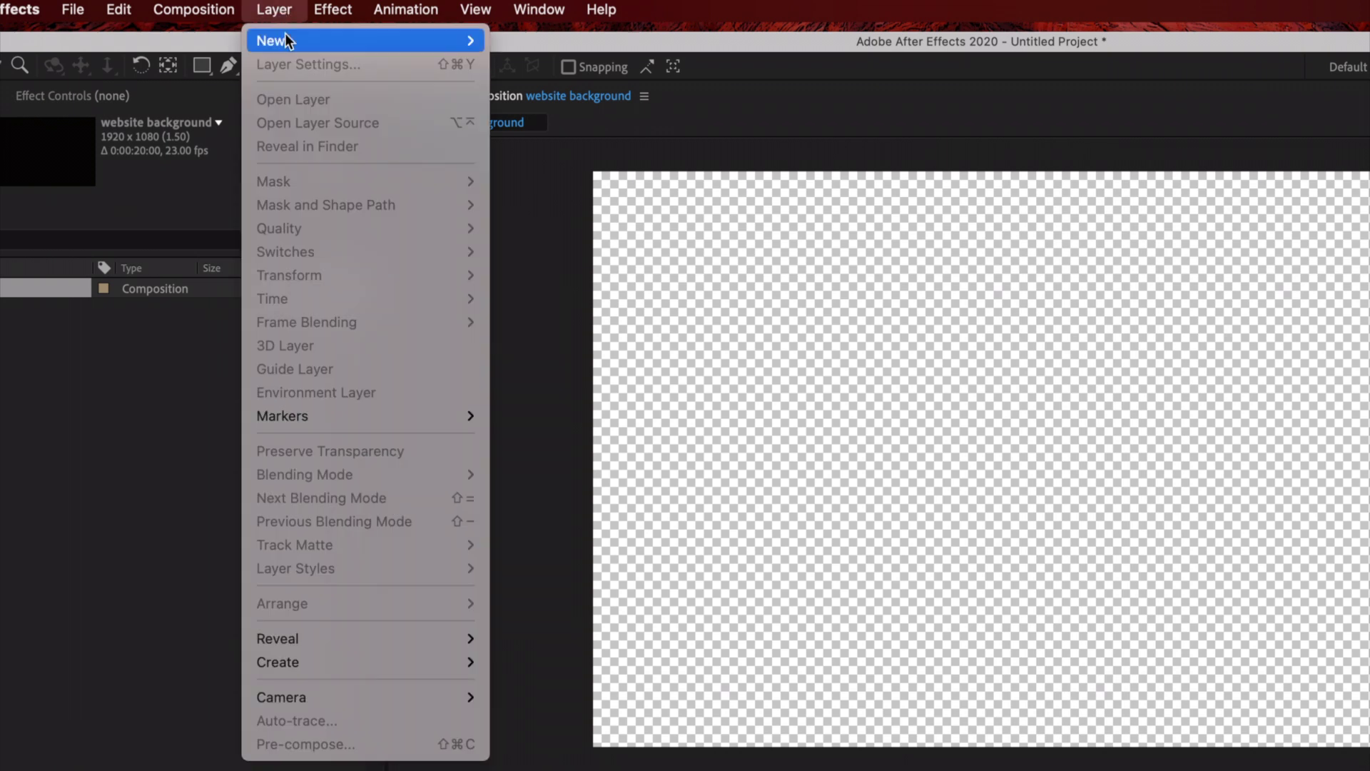
mouse_move(286, 41)
left_click(556, 64)
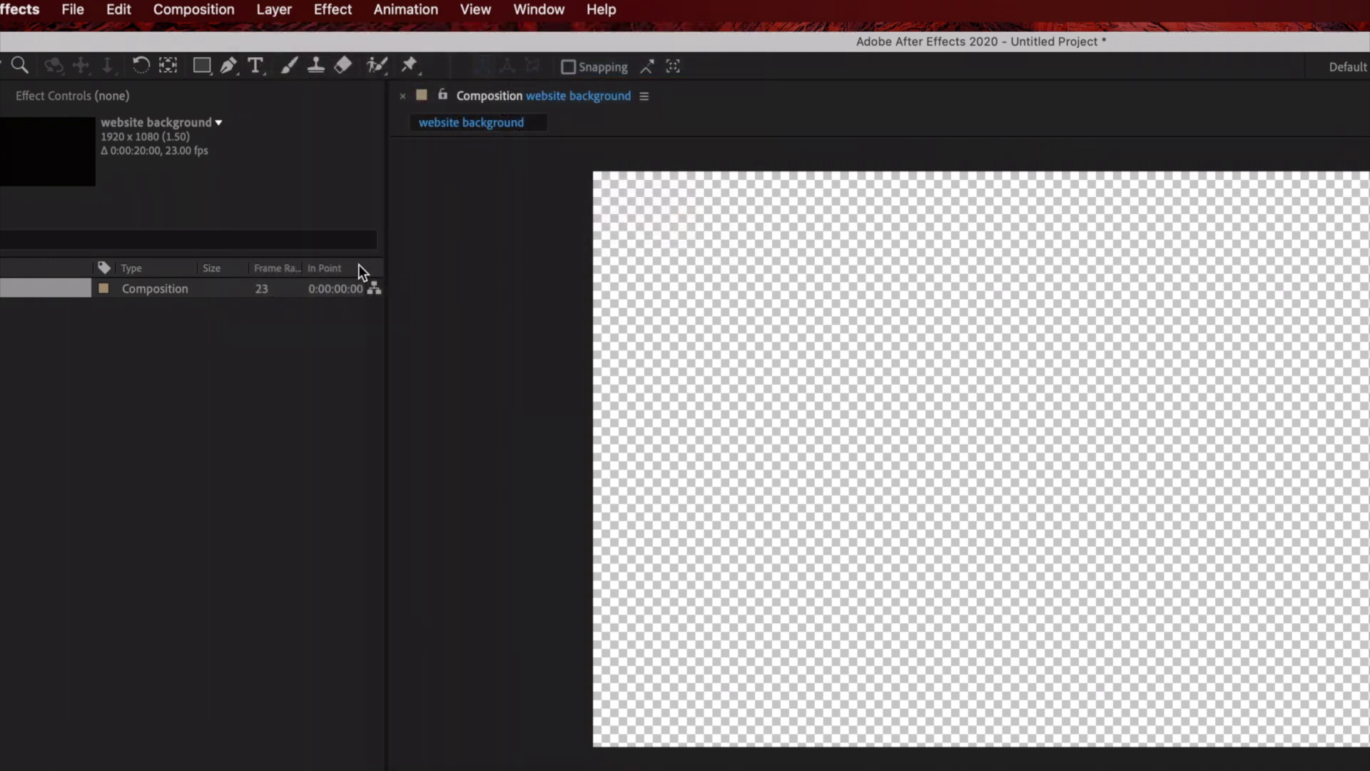
type("bg")
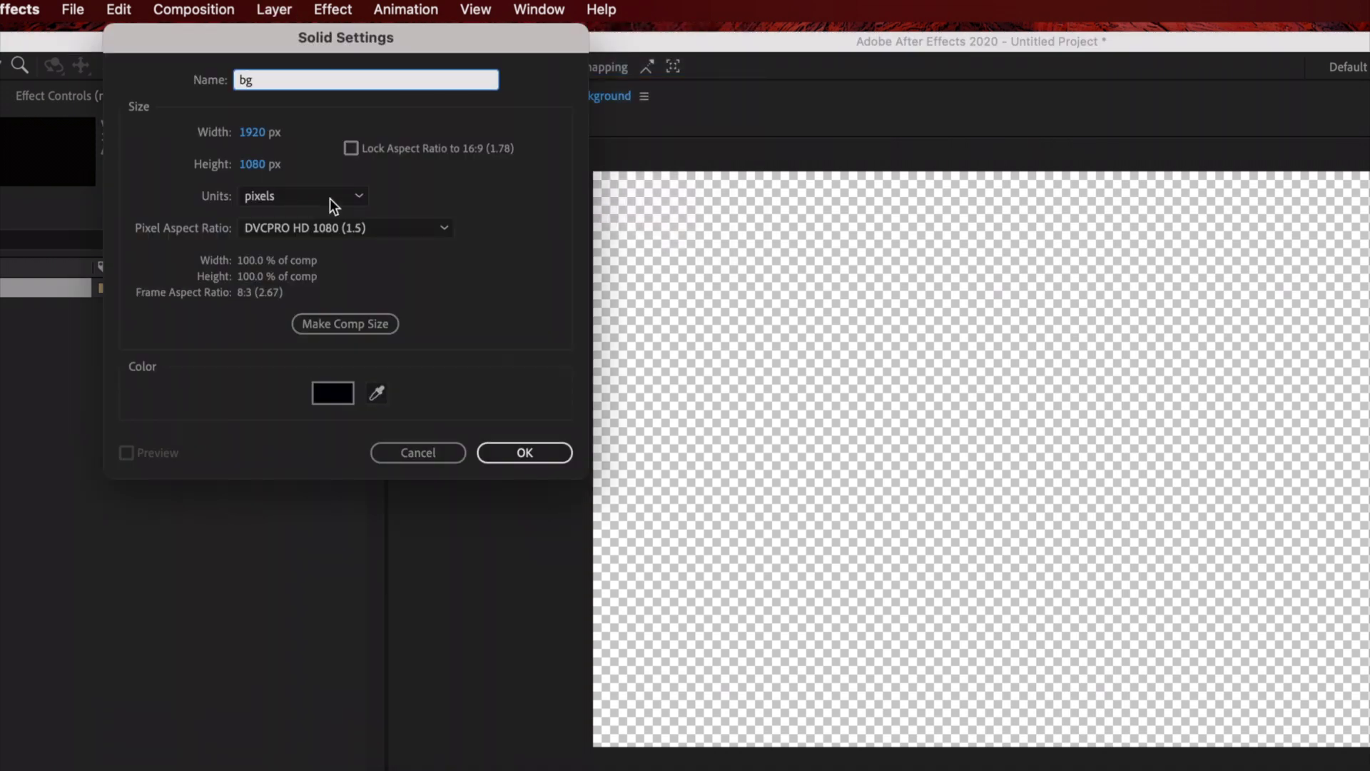
left_click(524, 453)
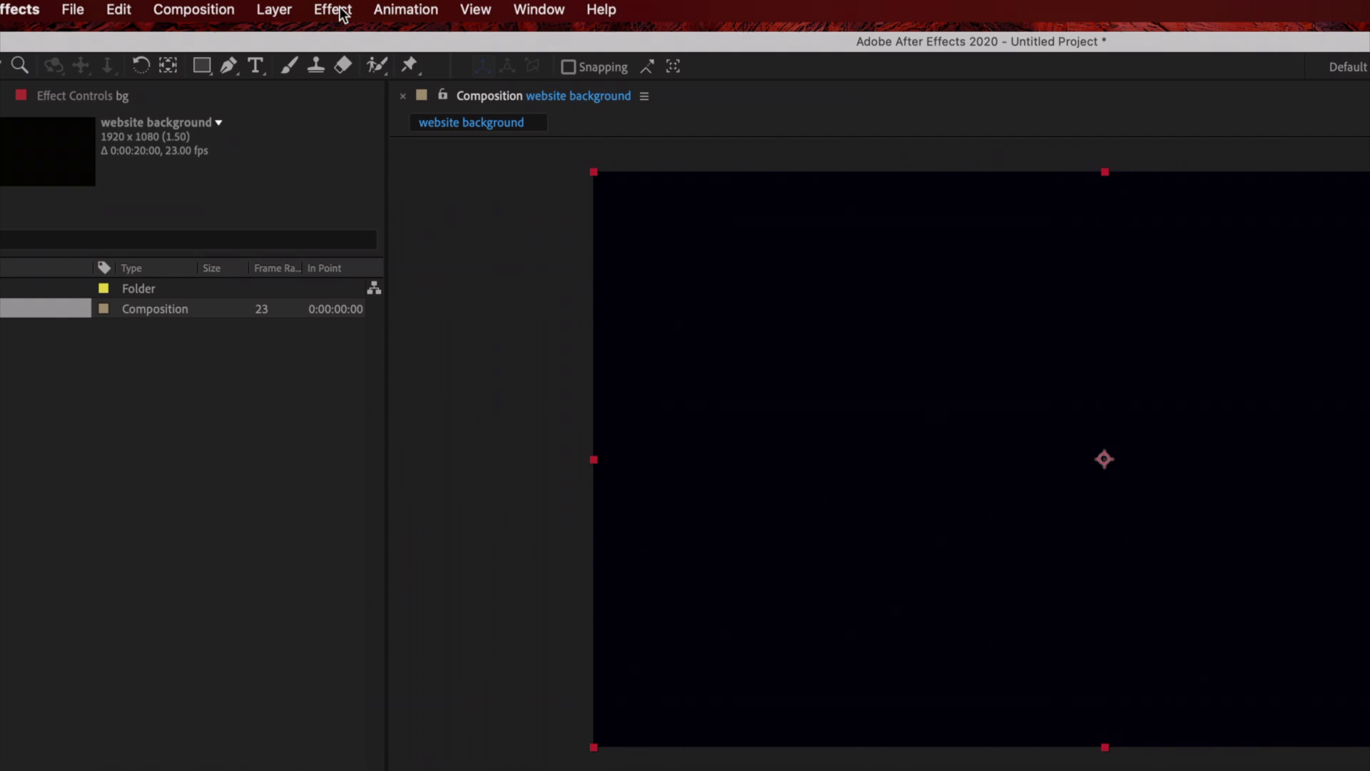
Apply the Gradient Ramp effect to the bg solid.
left_click(341, 13)
mouse_move(393, 361)
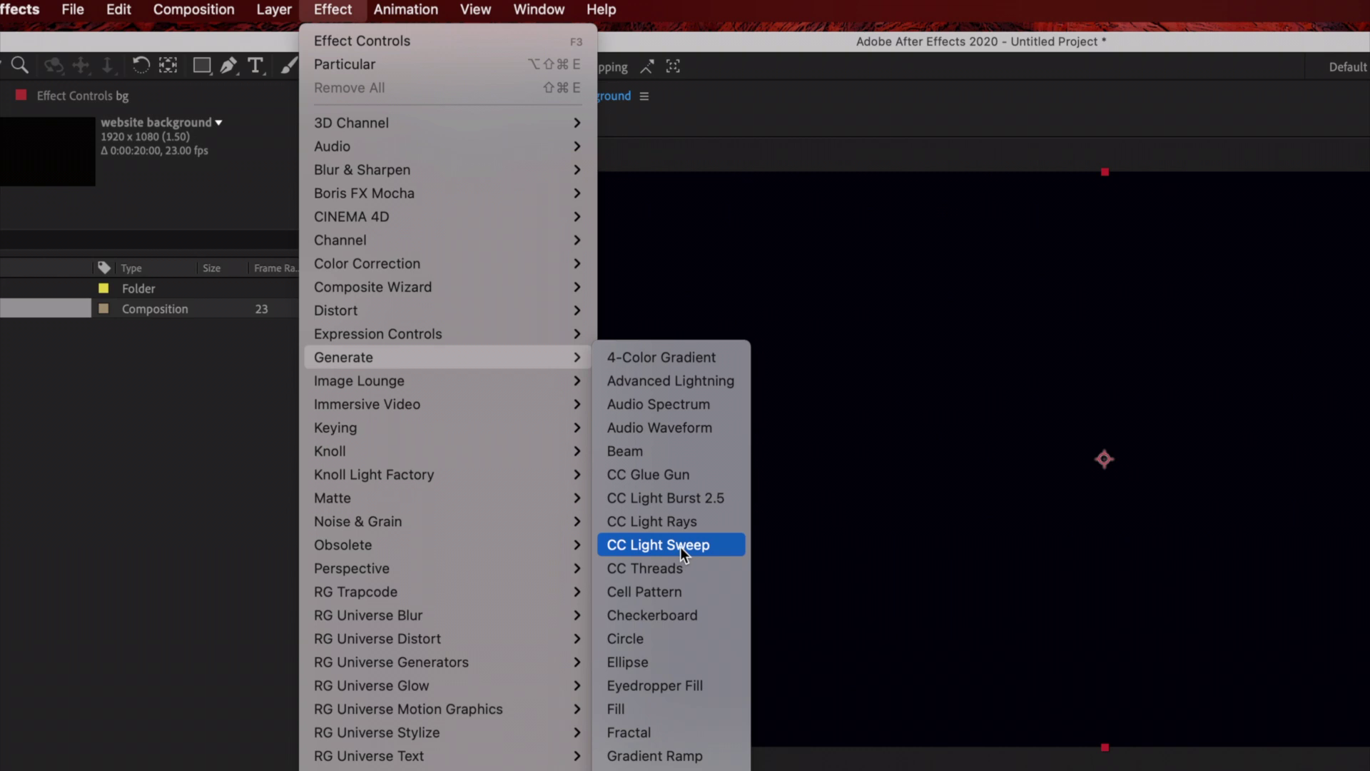
left_click(662, 711)
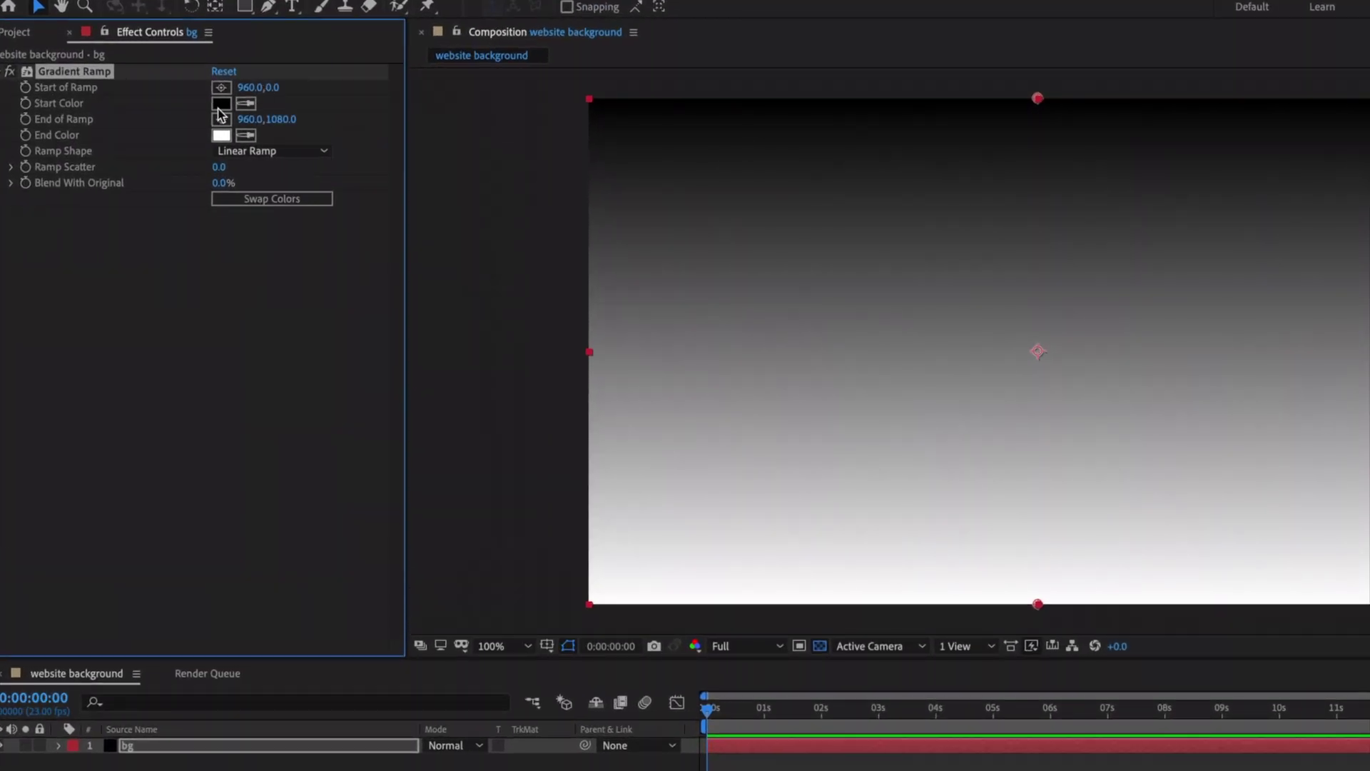
Set the Gradient Ramp start colour to purple 630A78.
left_click(220, 107)
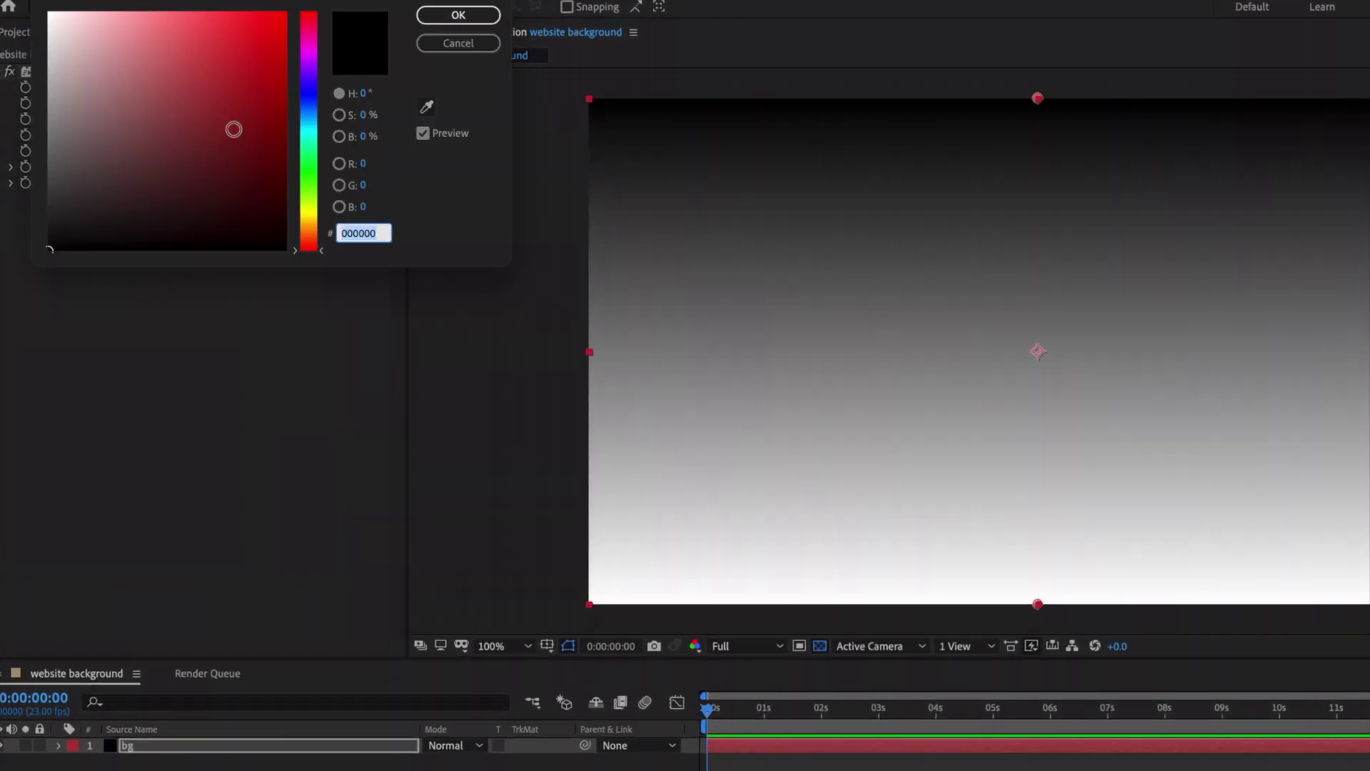
left_click(304, 58)
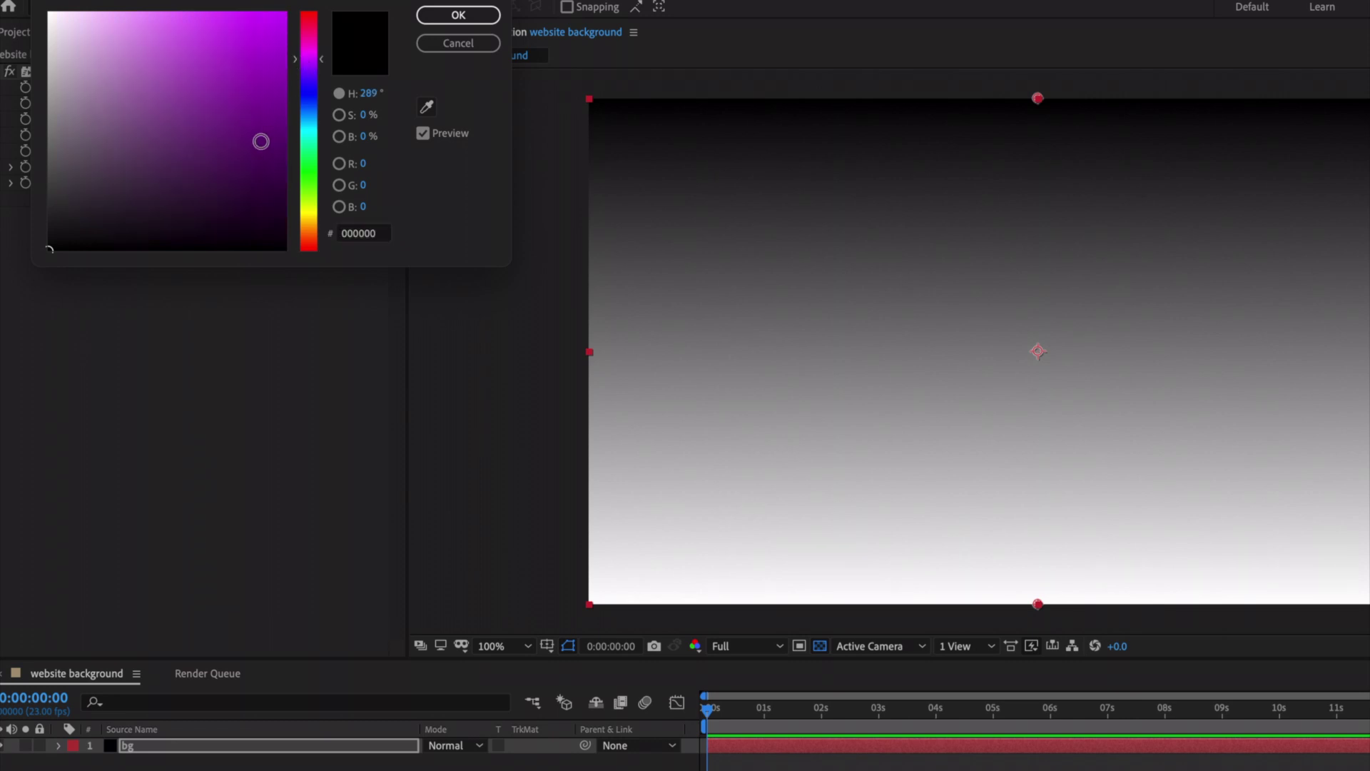
left_click(266, 137)
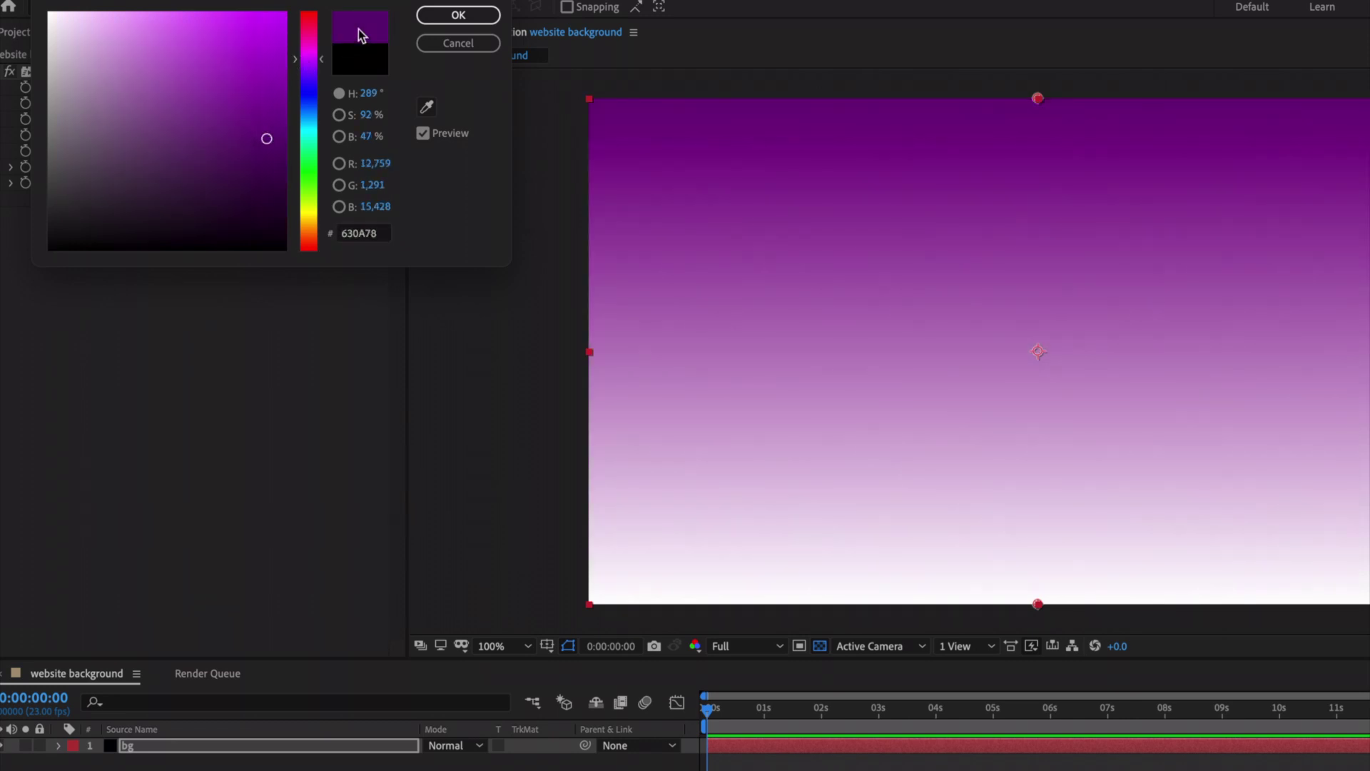
left_click(464, 16)
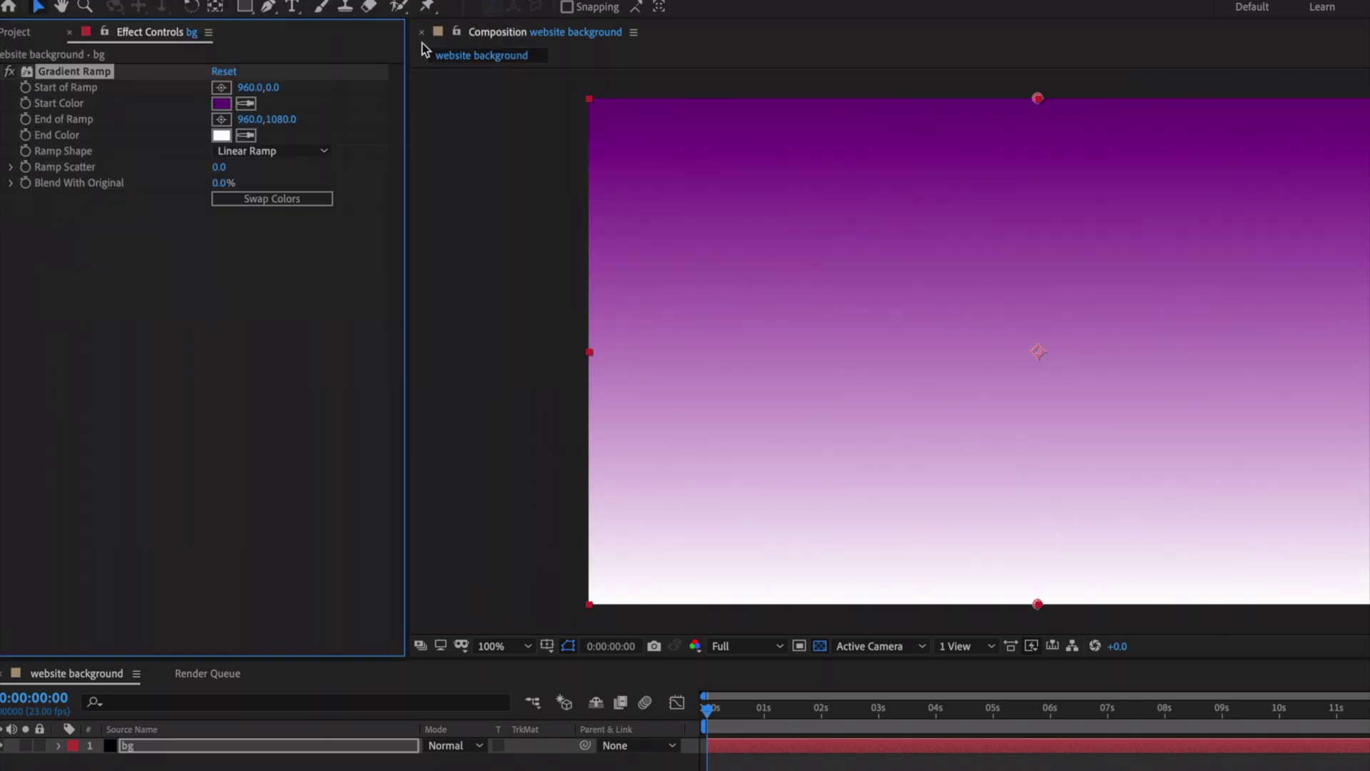
Set the Gradient Ramp end colour to dark navy 030F2A.
left_click(217, 135)
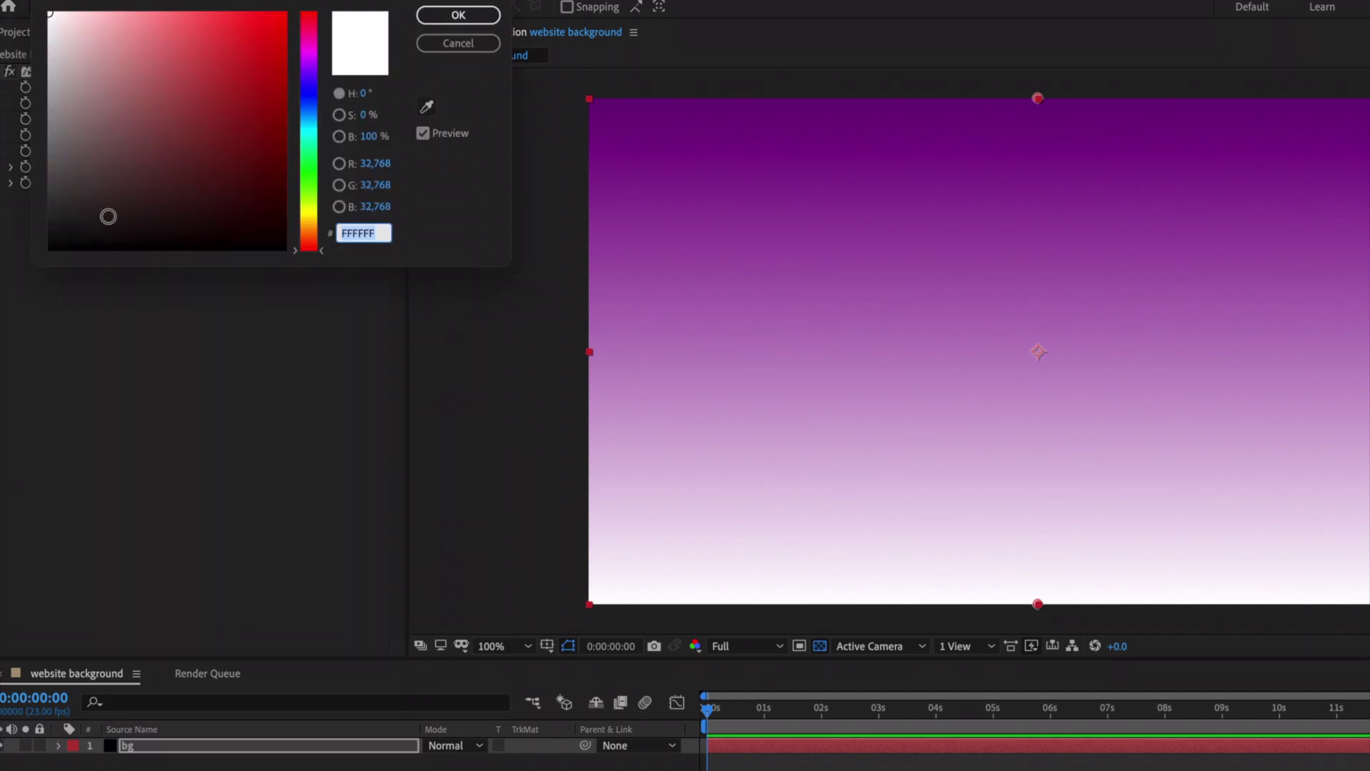
left_click(66, 219)
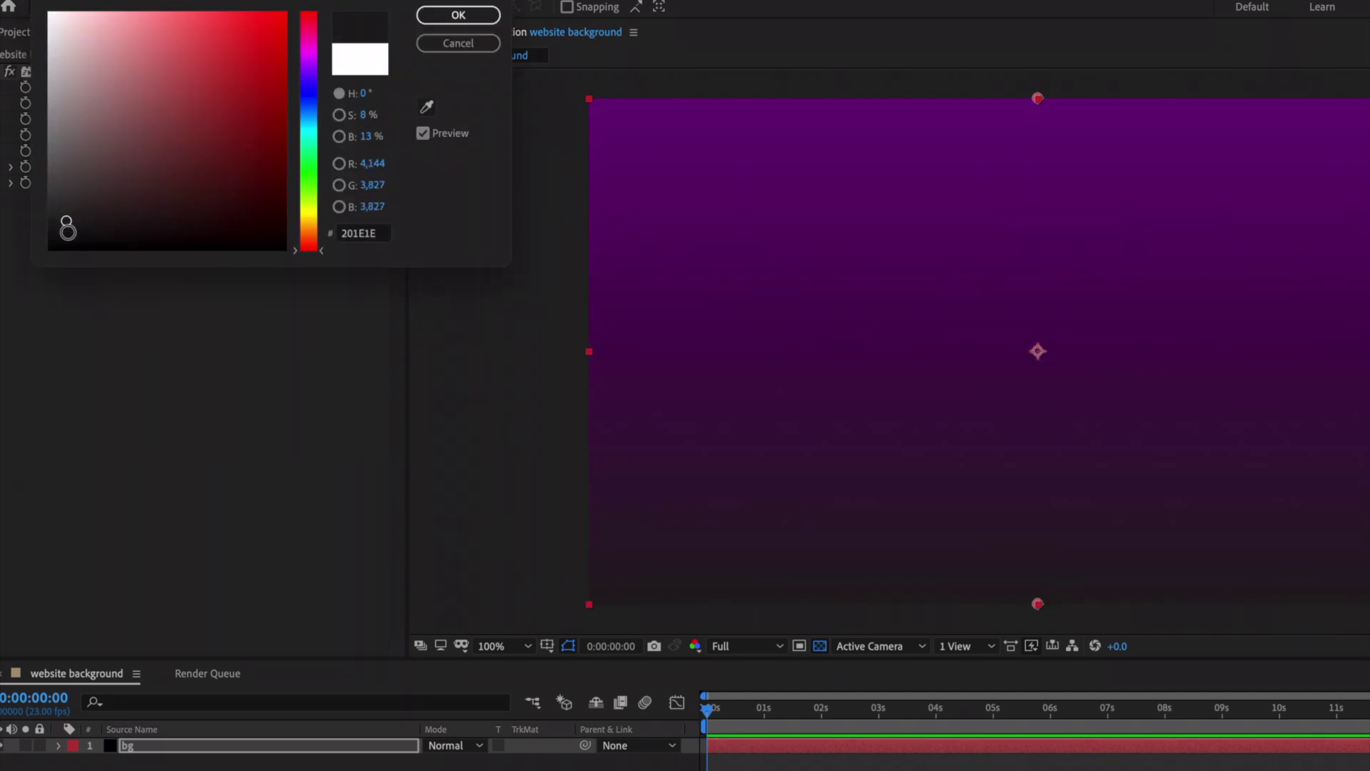
left_click(312, 103)
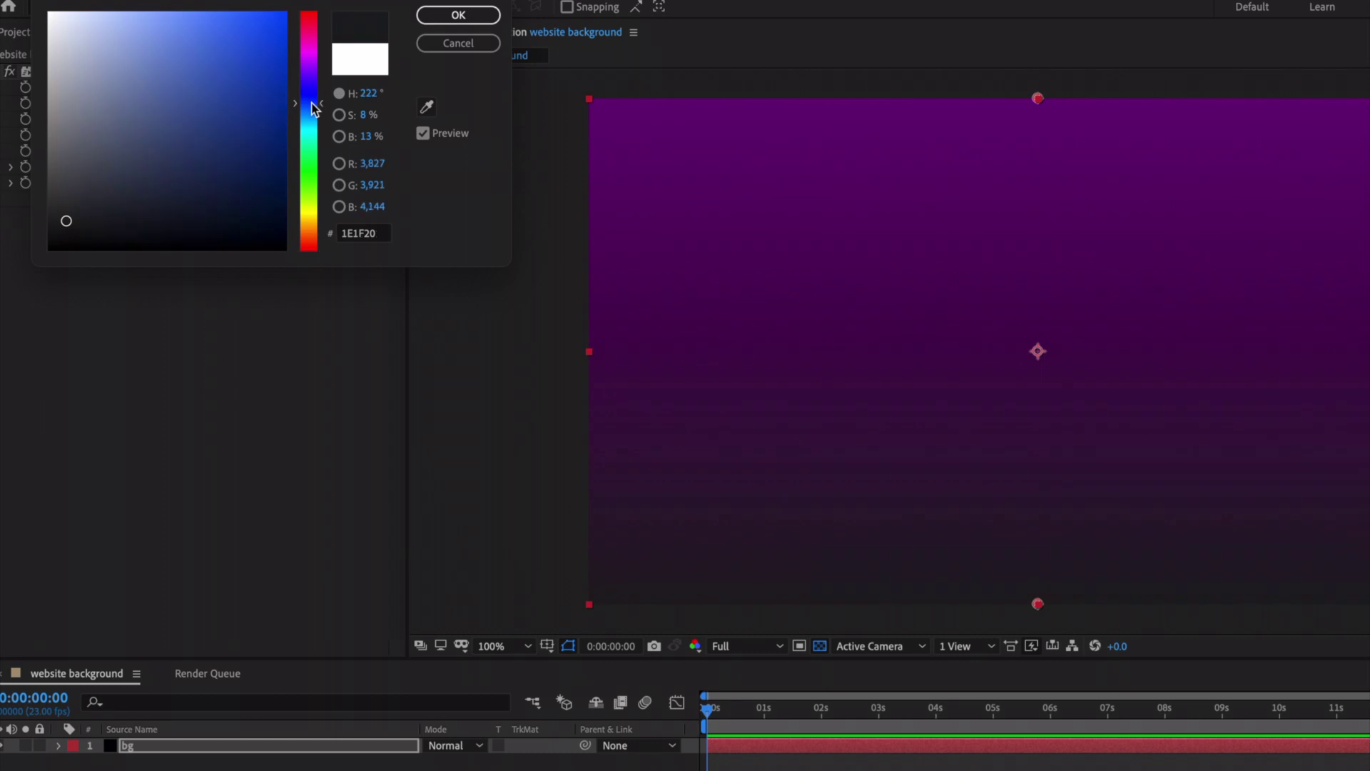
left_click(266, 210)
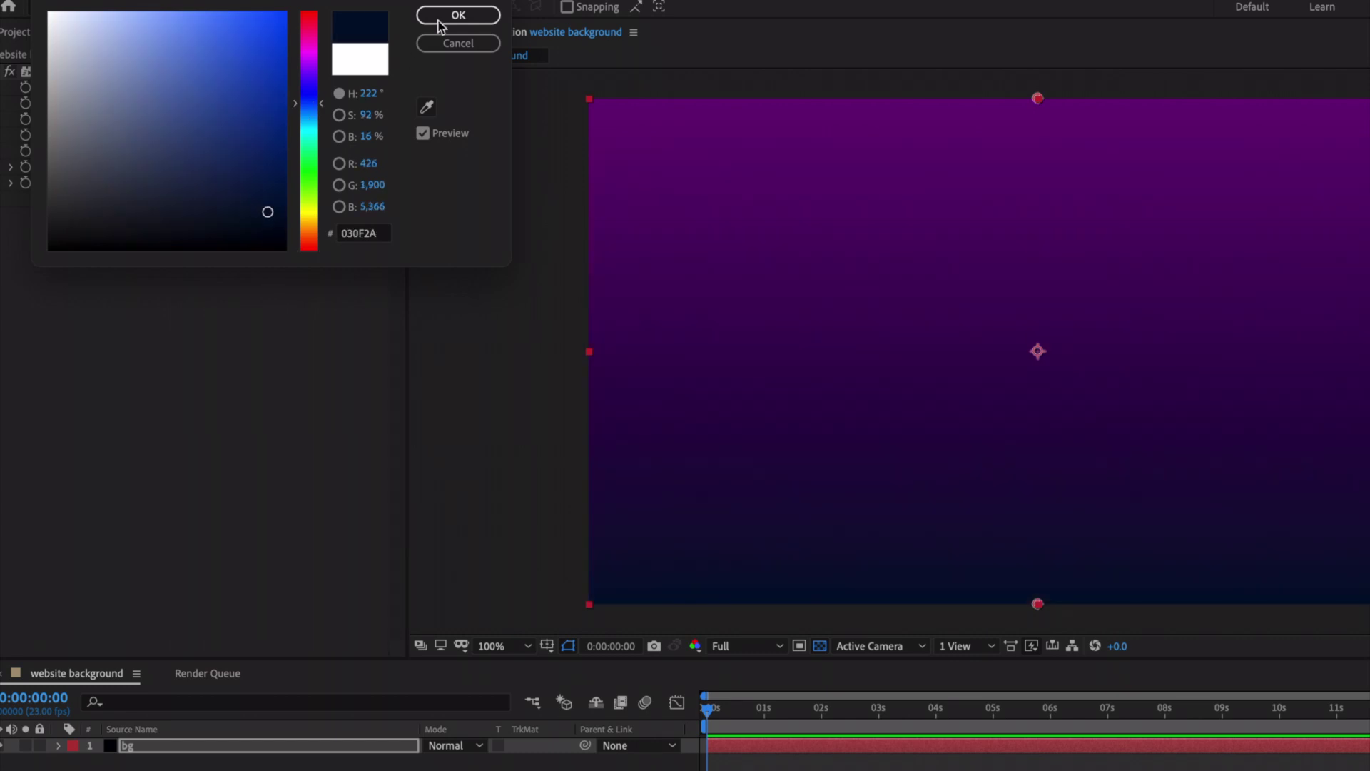
left_click(459, 14)
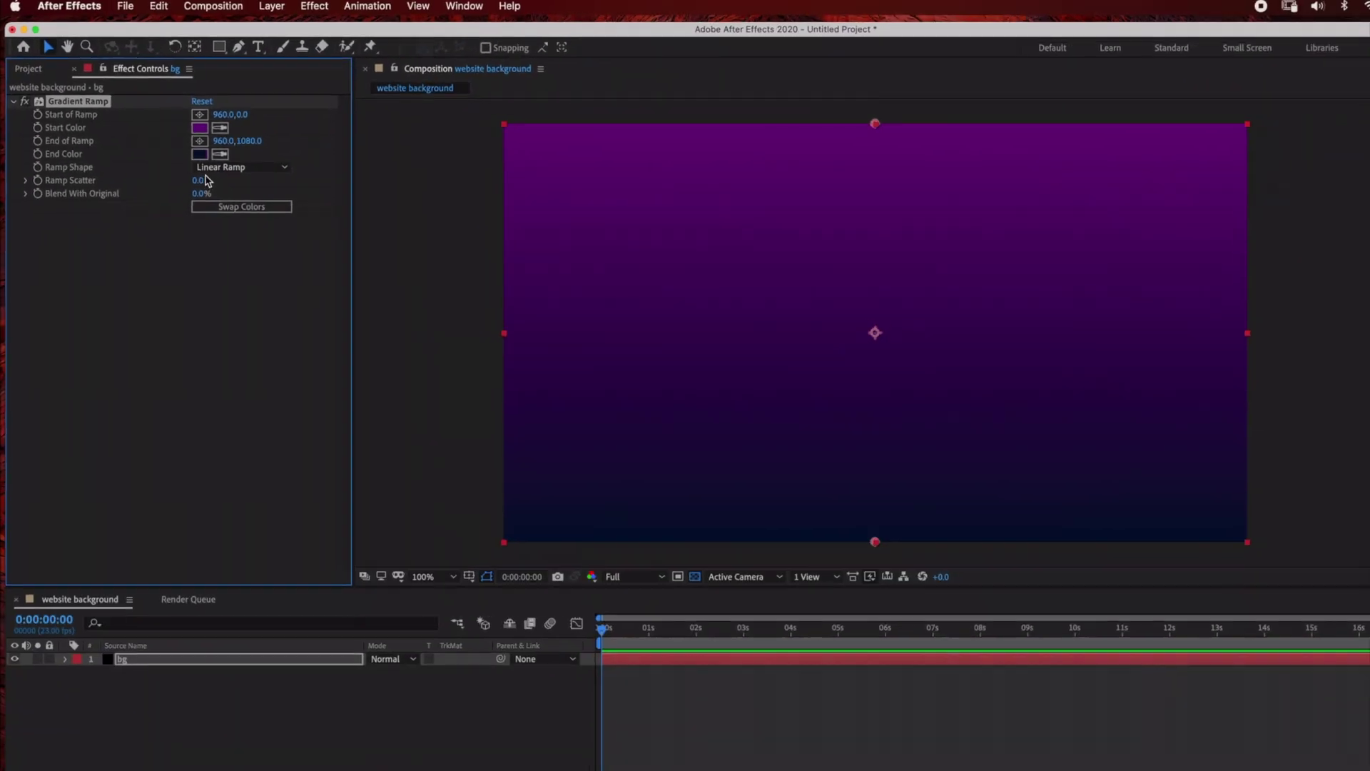
Add a 1920x1080 solid layer named 'particles' above the bg layer.
left_click(277, 6)
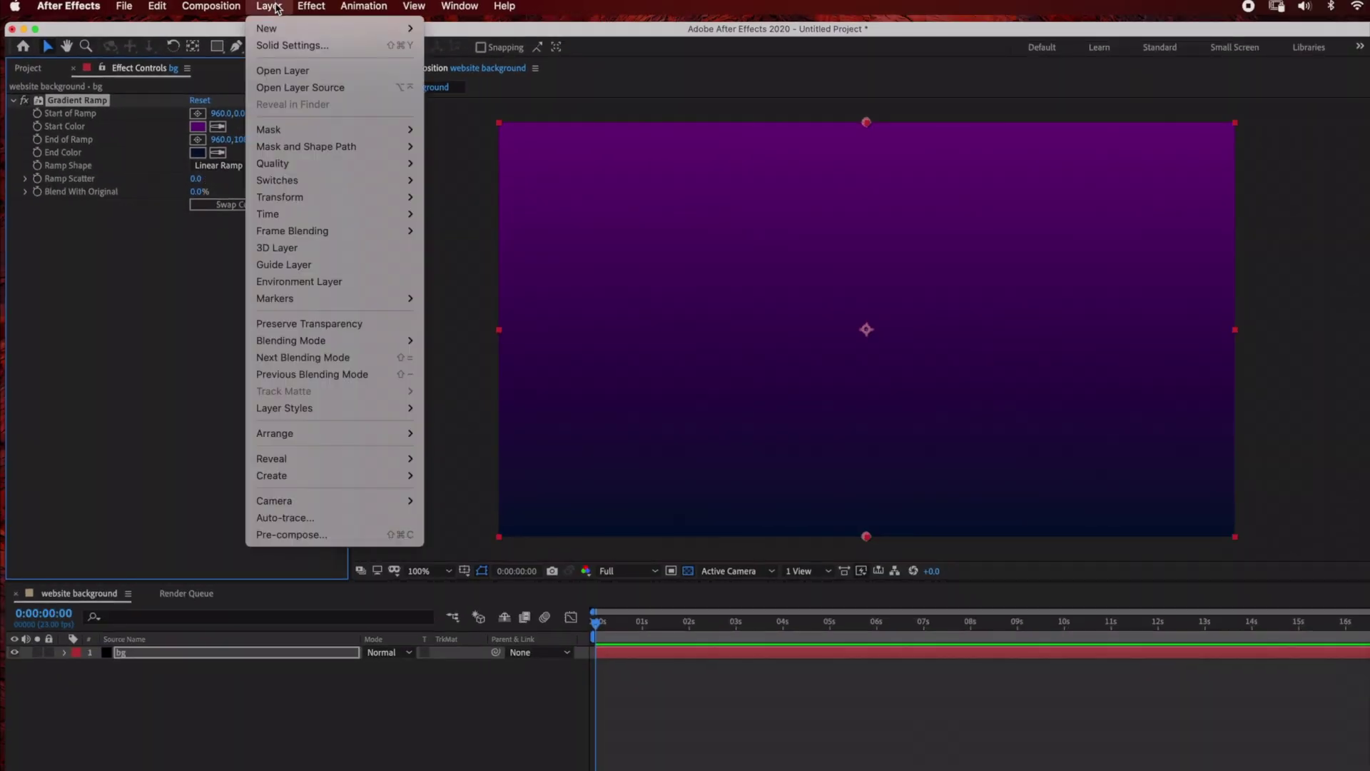
mouse_move(297, 31)
left_click(461, 45)
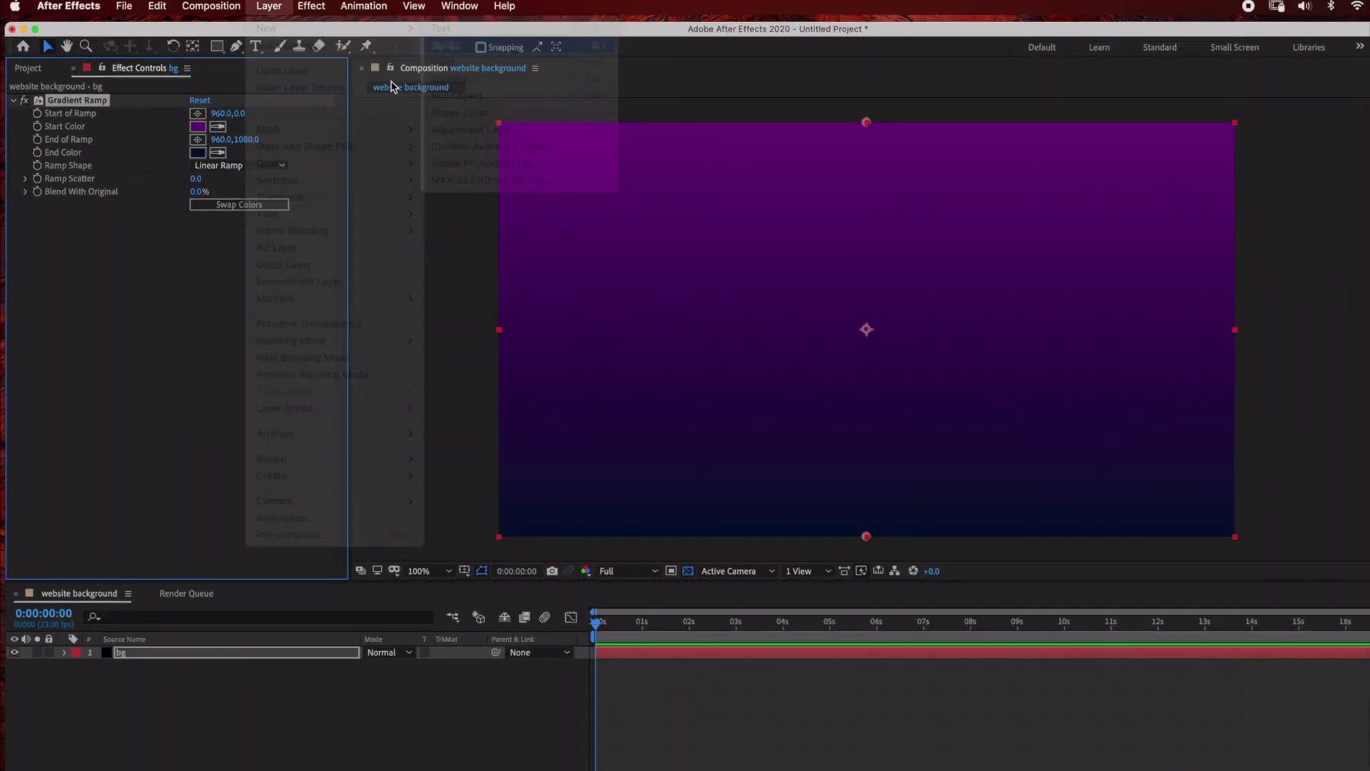
type("pa")
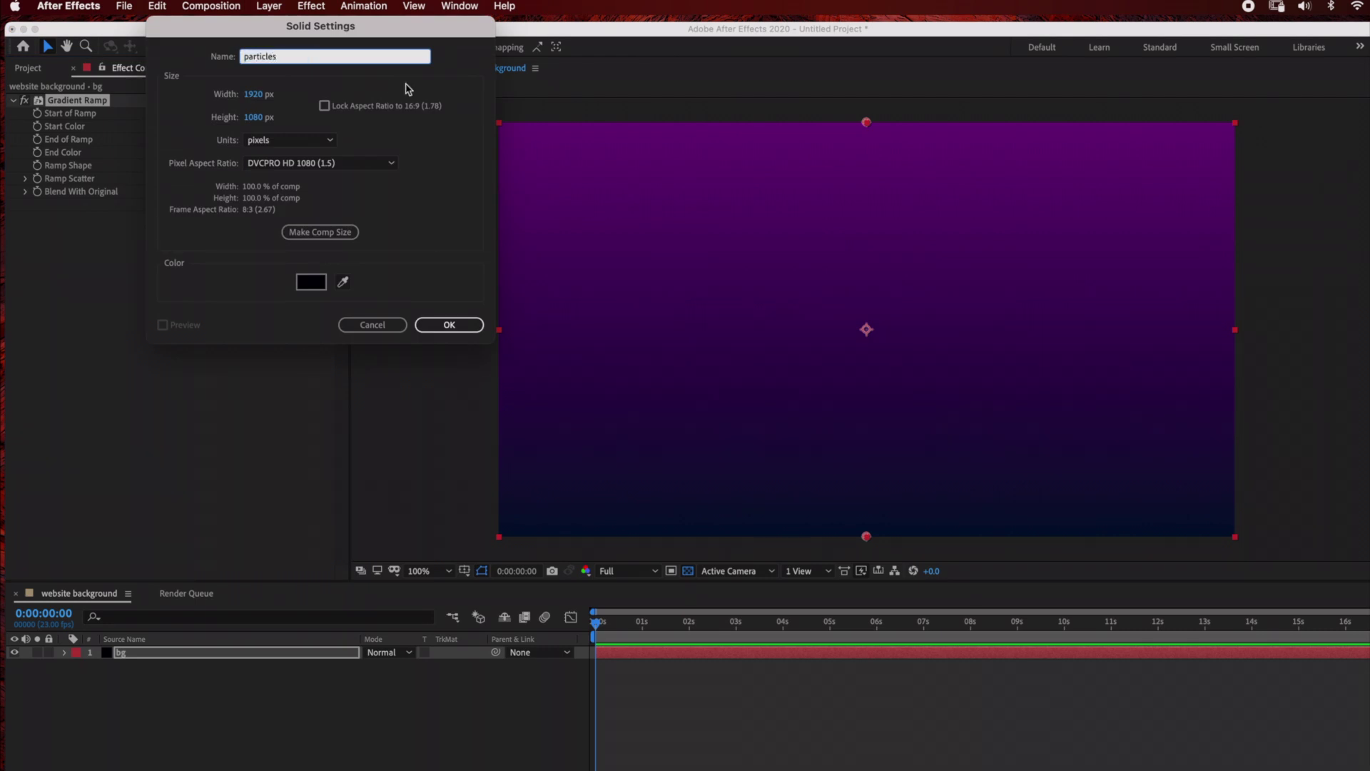
type("rticles")
left_click(452, 326)
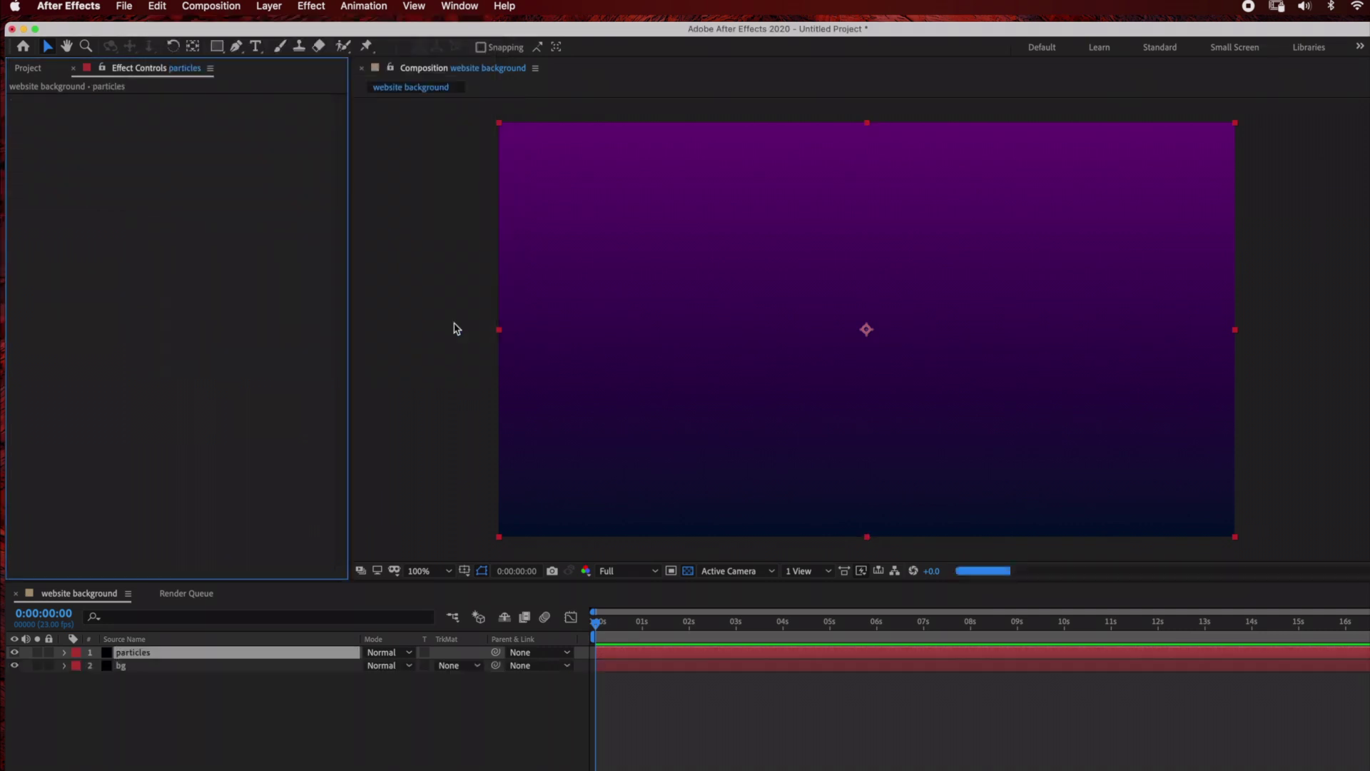
left_click(308, 7)
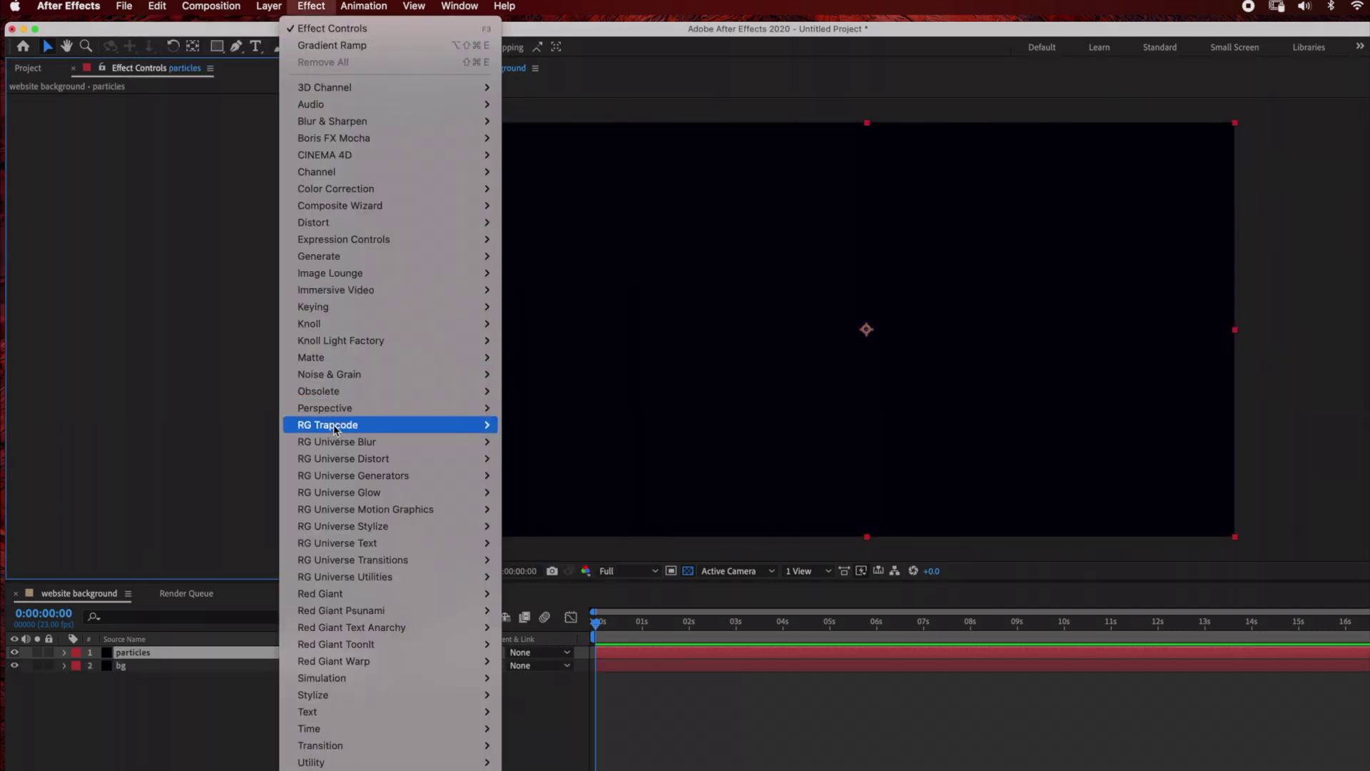
Apply RG Trapcode Particular to the particles solid and move the playhead to 0:00:01:04.
mouse_move(334, 426)
left_click(546, 527)
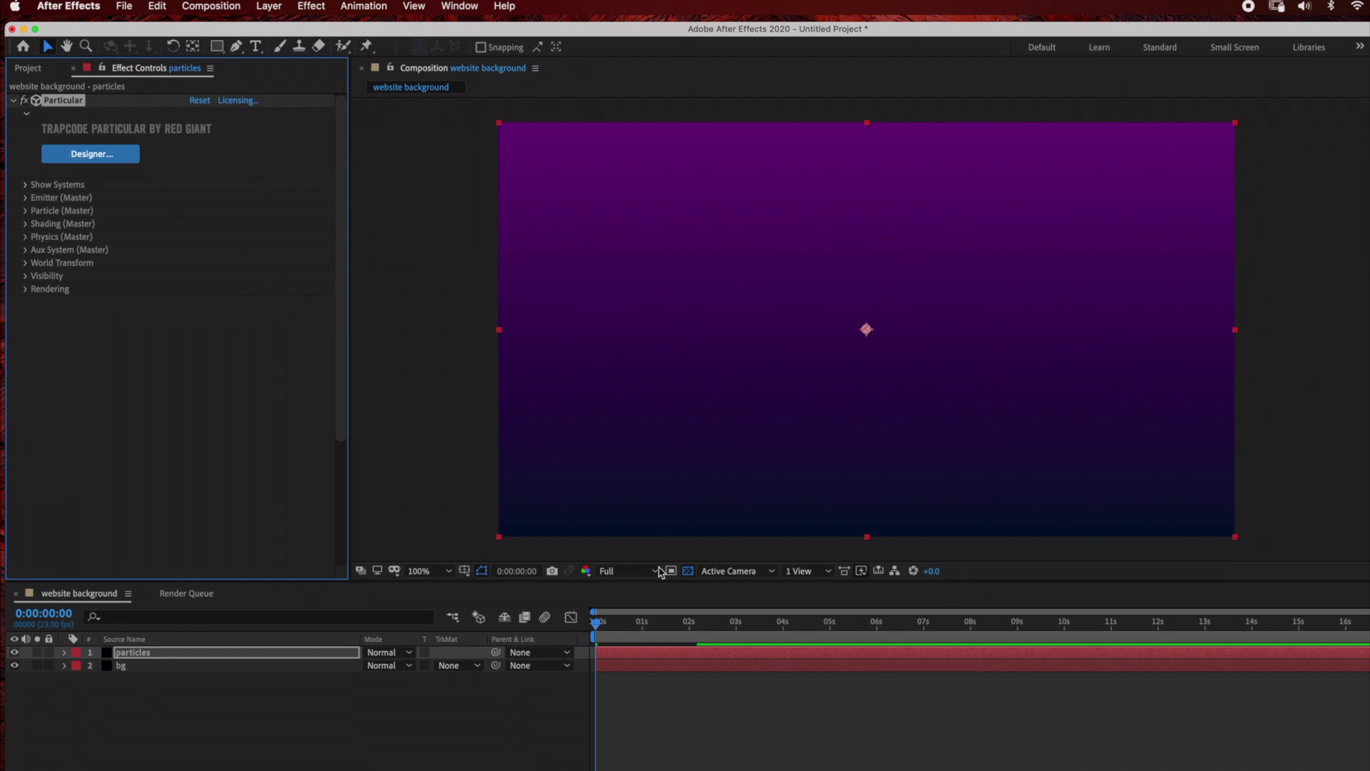
left_click_drag(592, 628, 650, 623)
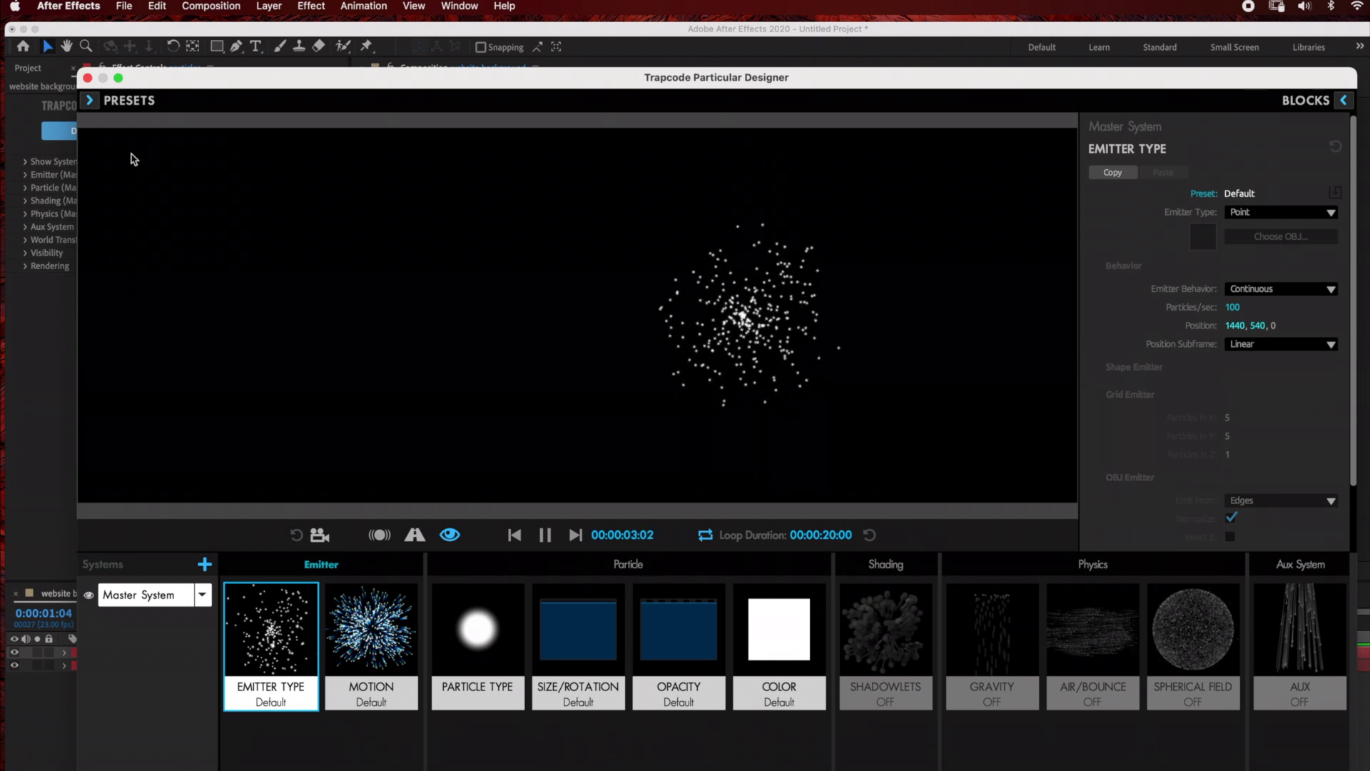
In Particular Designer, choose the Moon Dust preset from Dust and Debris and apply it.
left_click(90, 100)
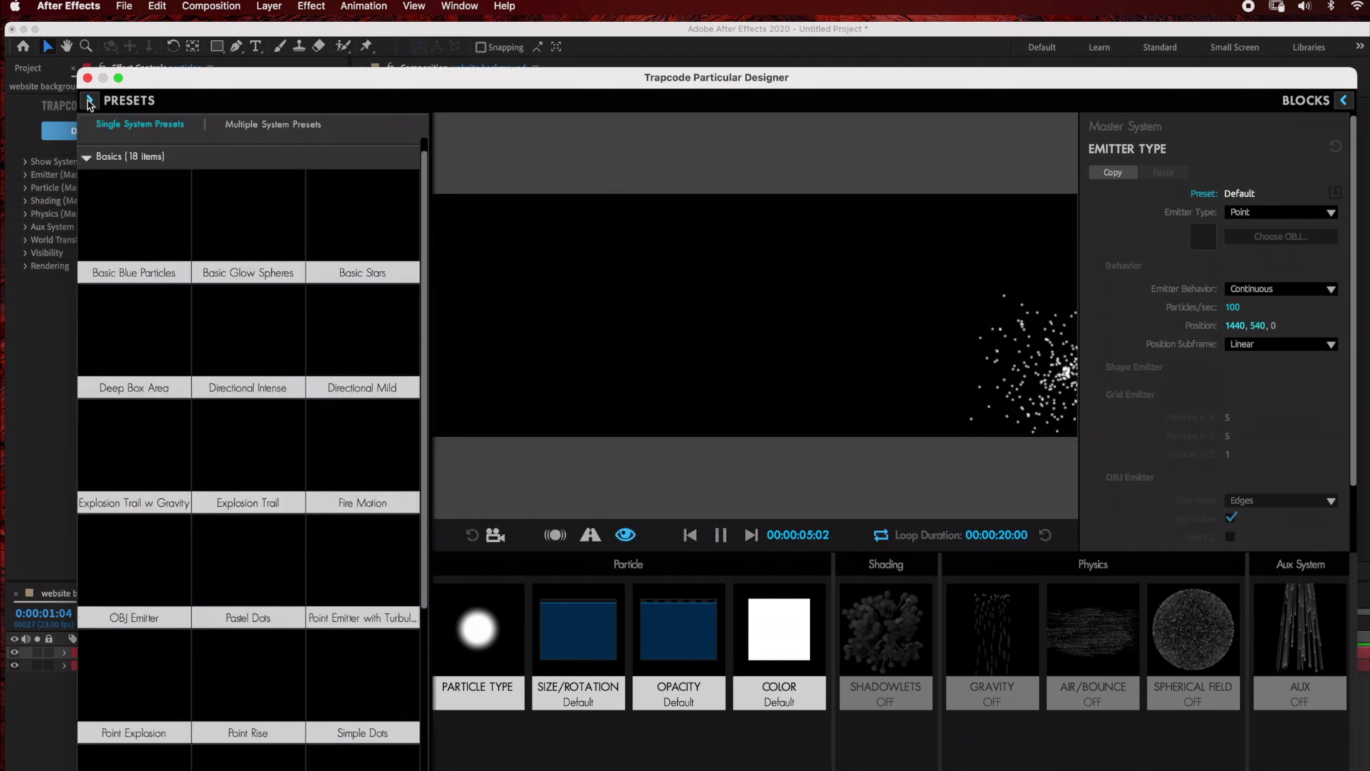
left_click(89, 157)
left_click(89, 145)
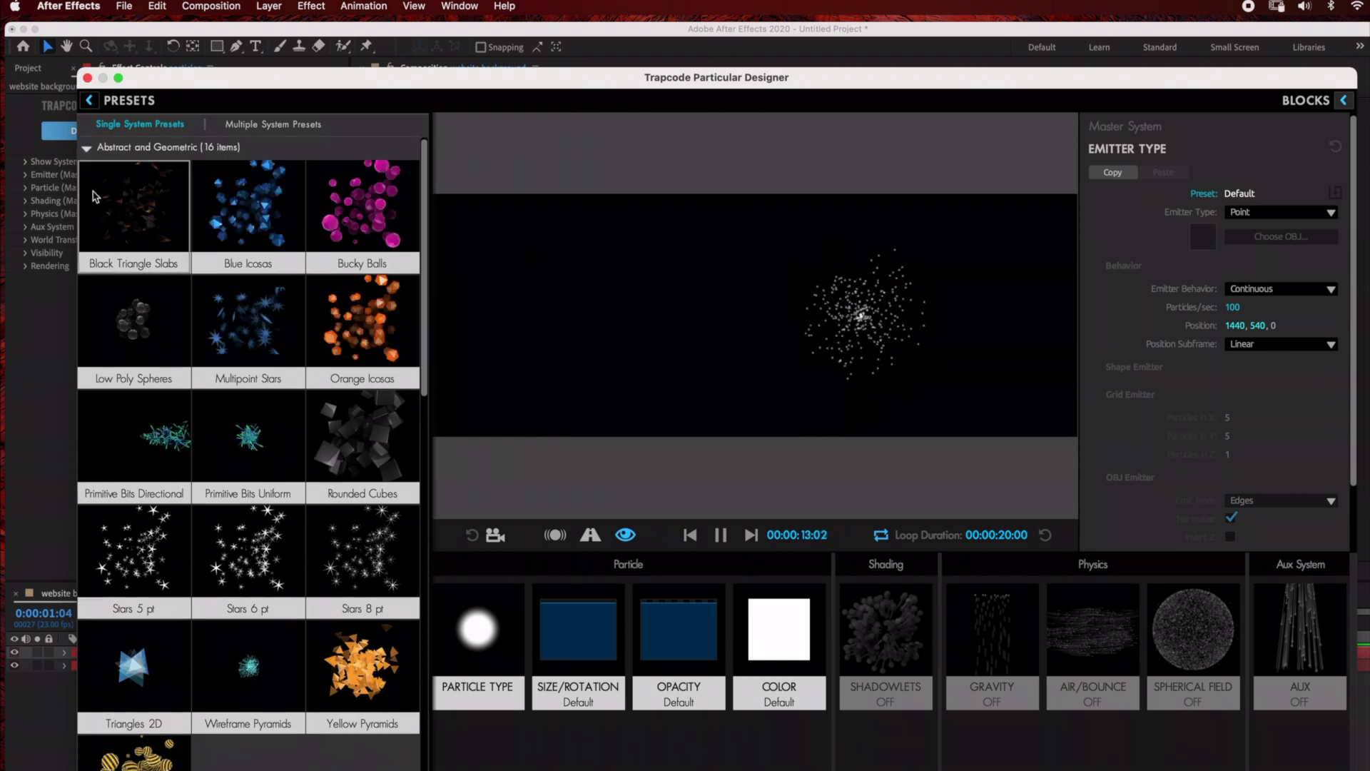
left_click(86, 148)
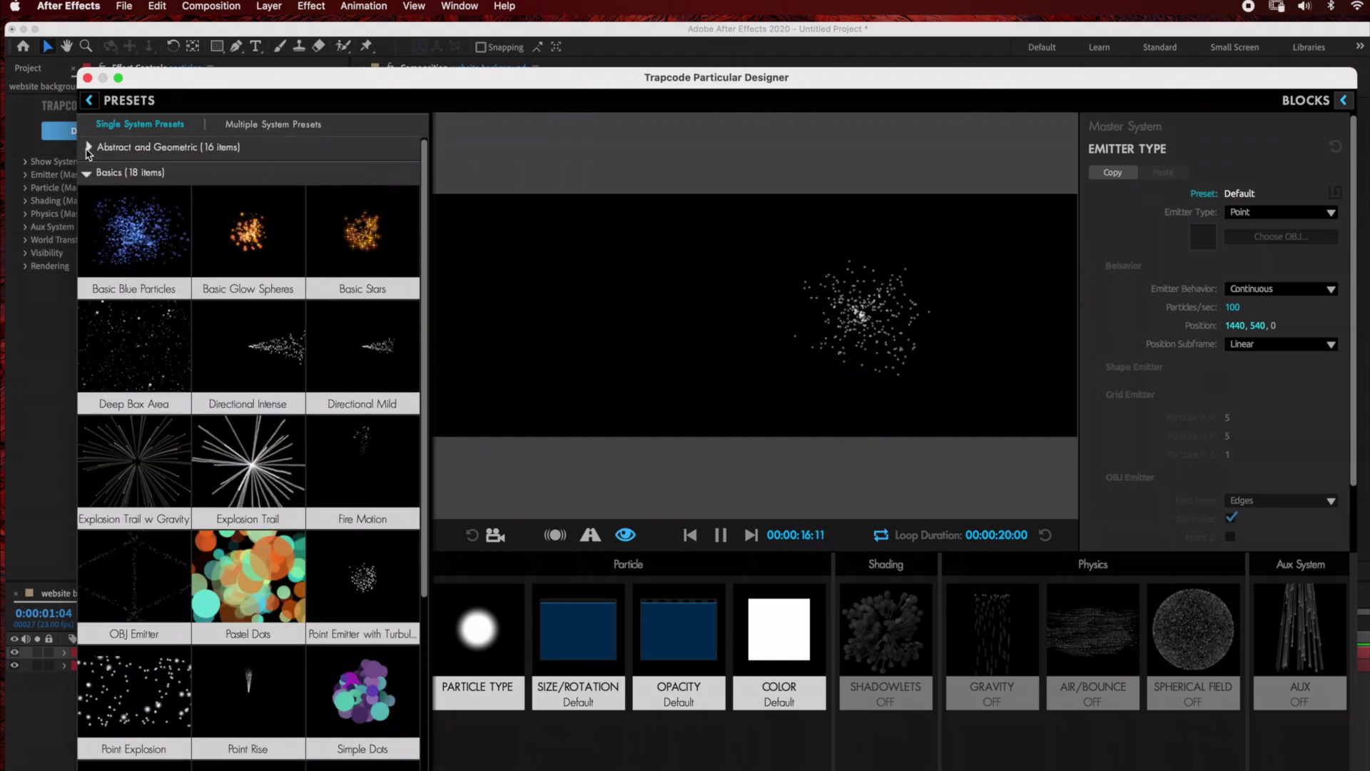
left_click(86, 178)
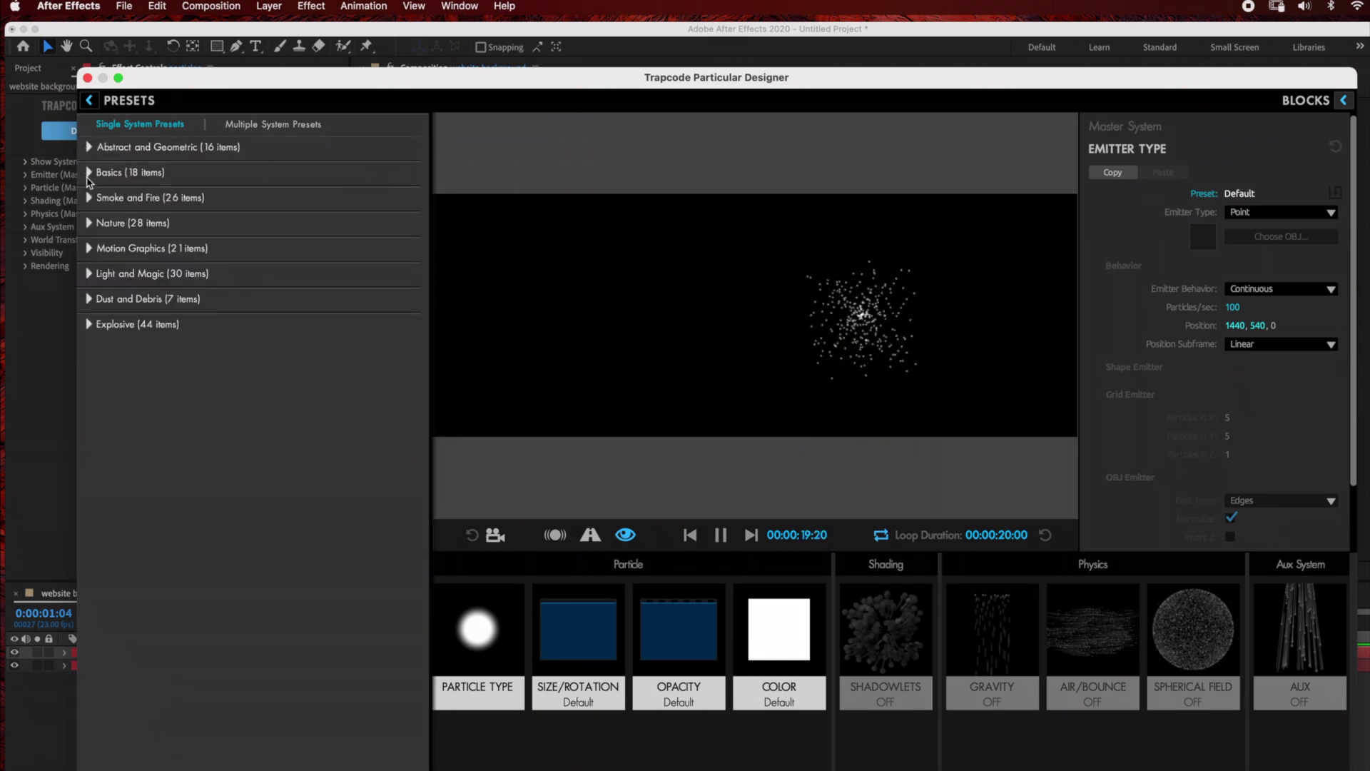
left_click(88, 300)
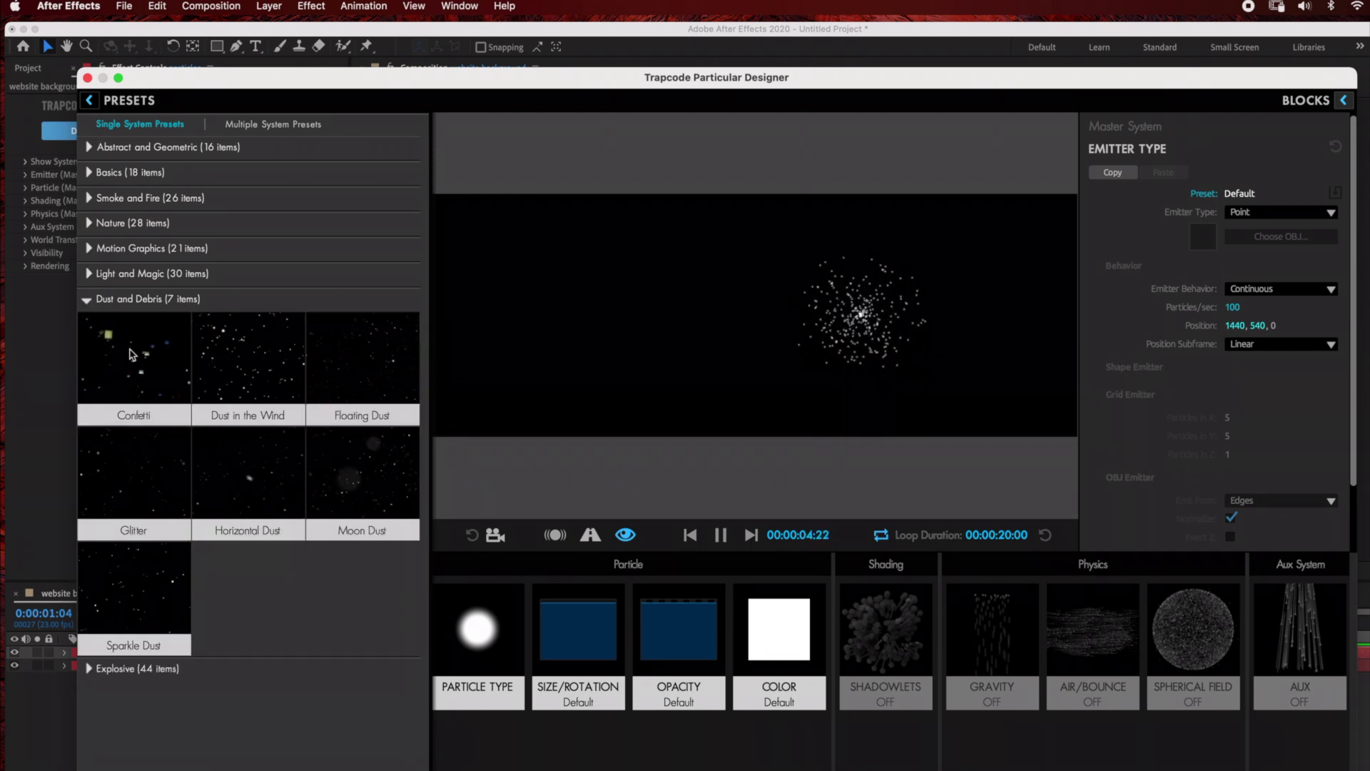
left_click(151, 486)
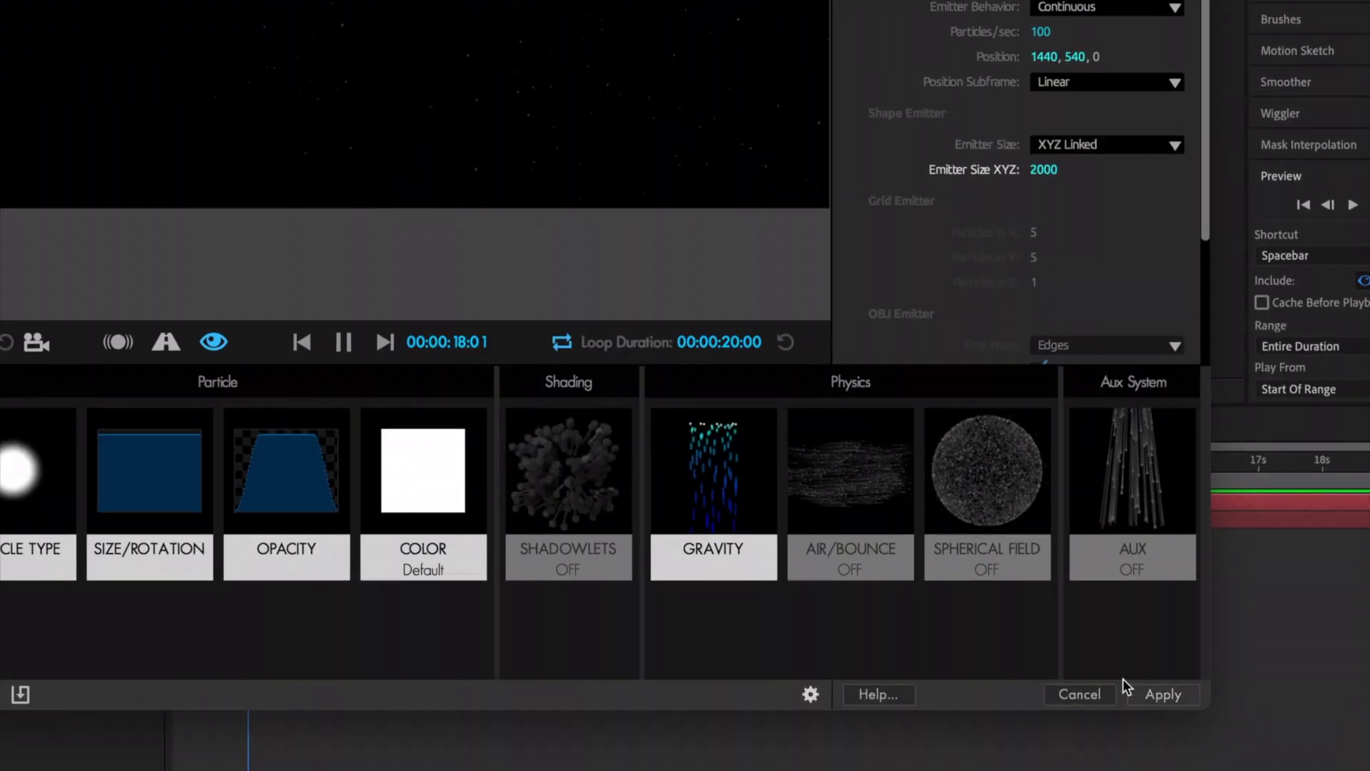
left_click(1135, 689)
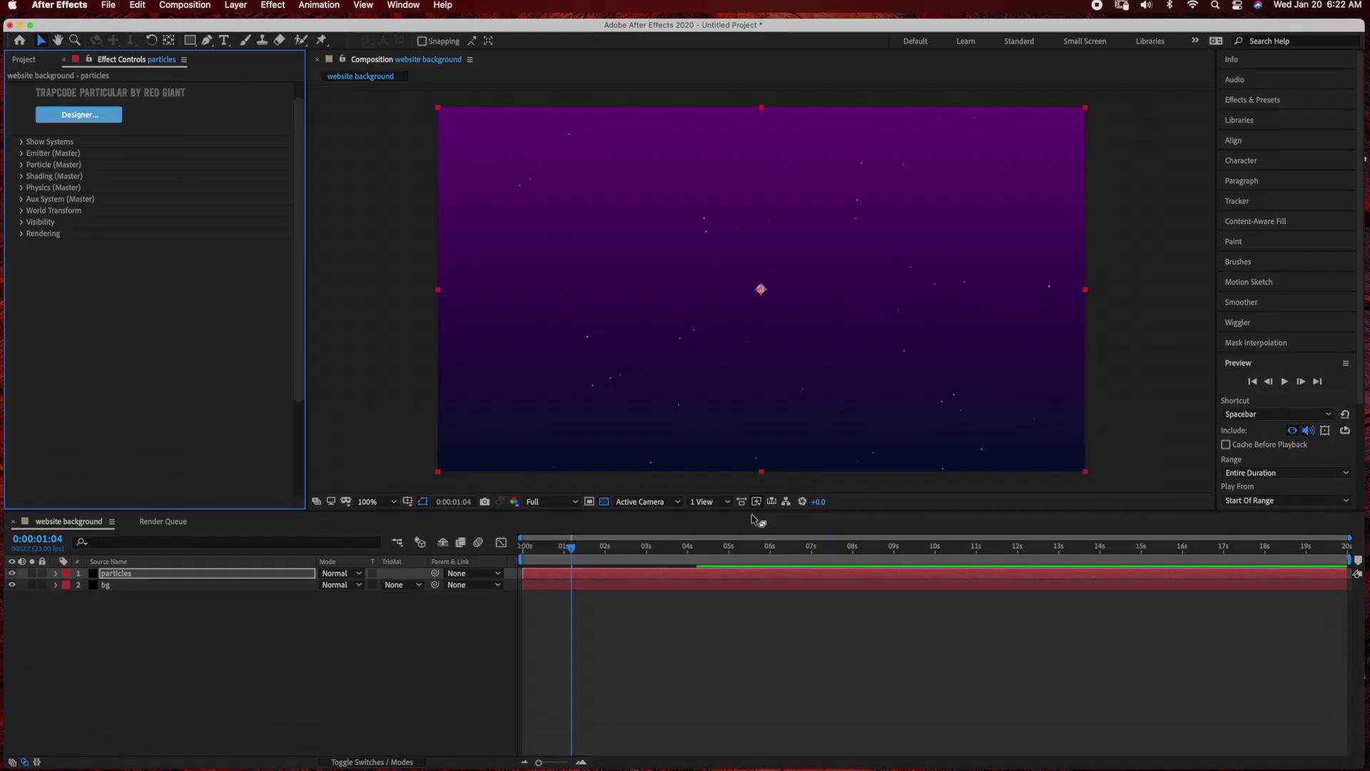
Preview the dust over the gradient, stop around 0:00:06:14, and show the Render Queue.
key("space")
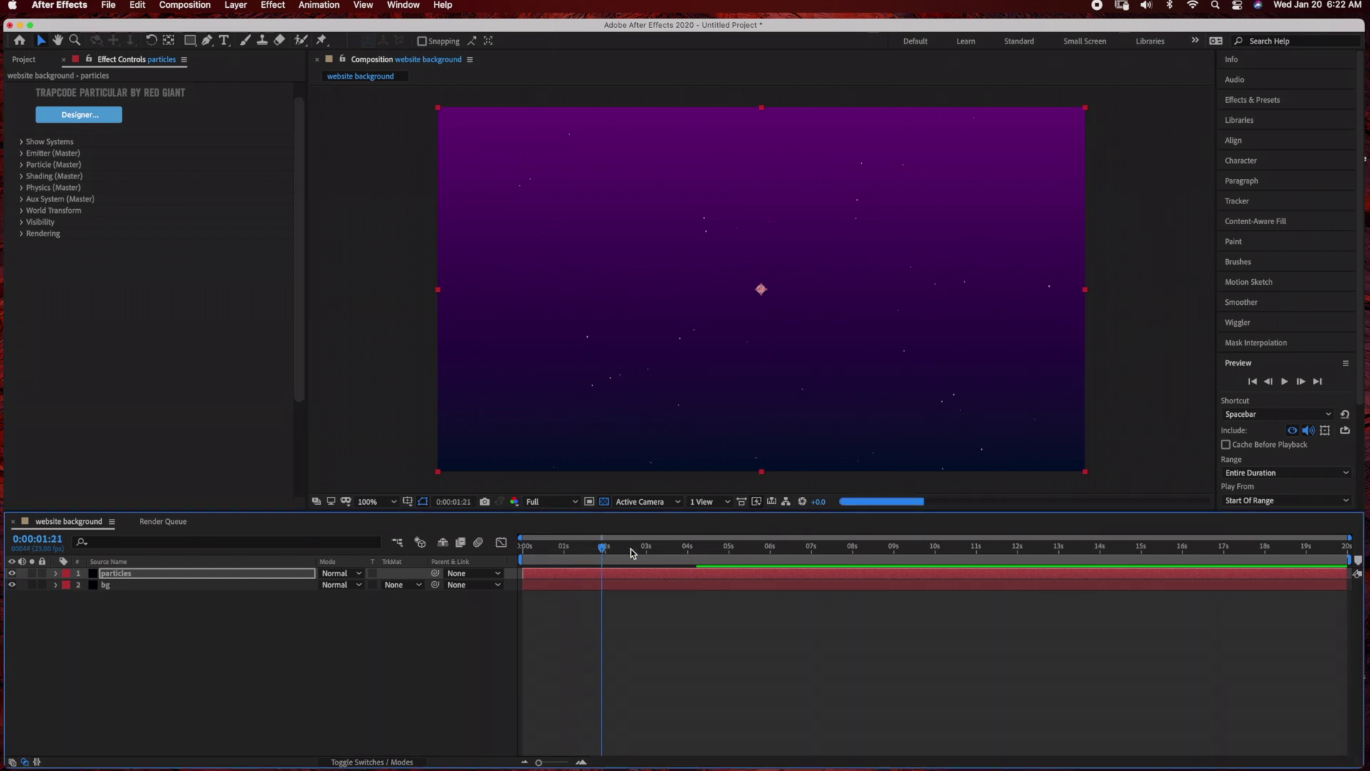
left_click_drag(682, 551, 794, 553)
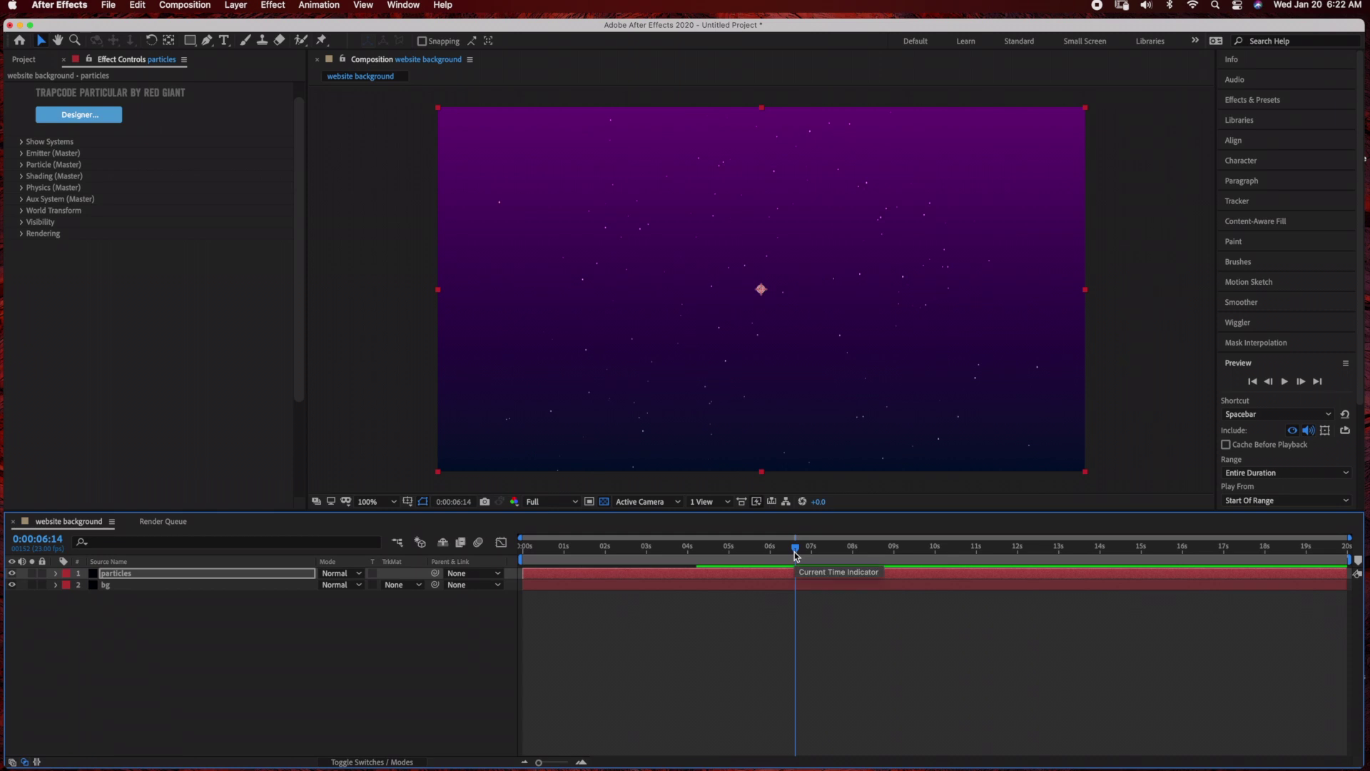
left_click(159, 523)
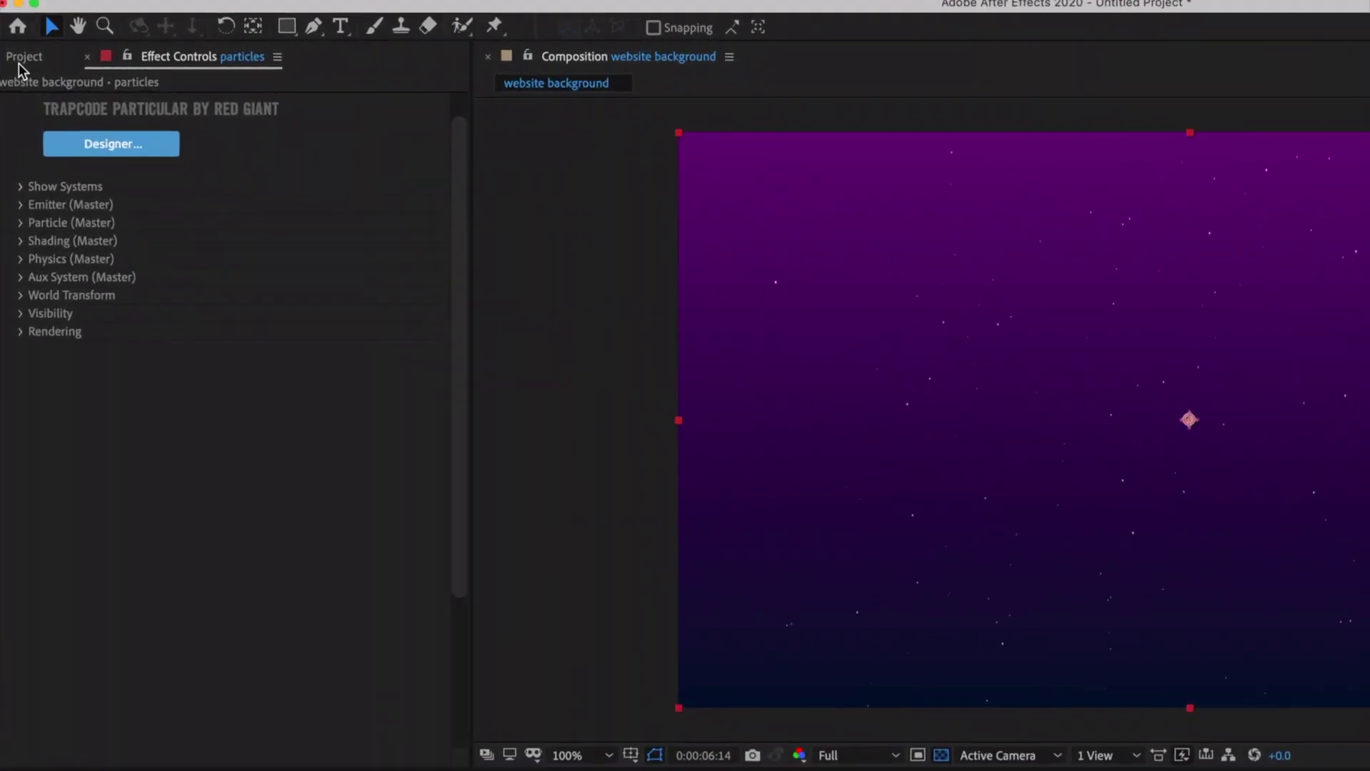
Add the website background comp to the Render Queue, outputting website background.mov.
left_click(21, 57)
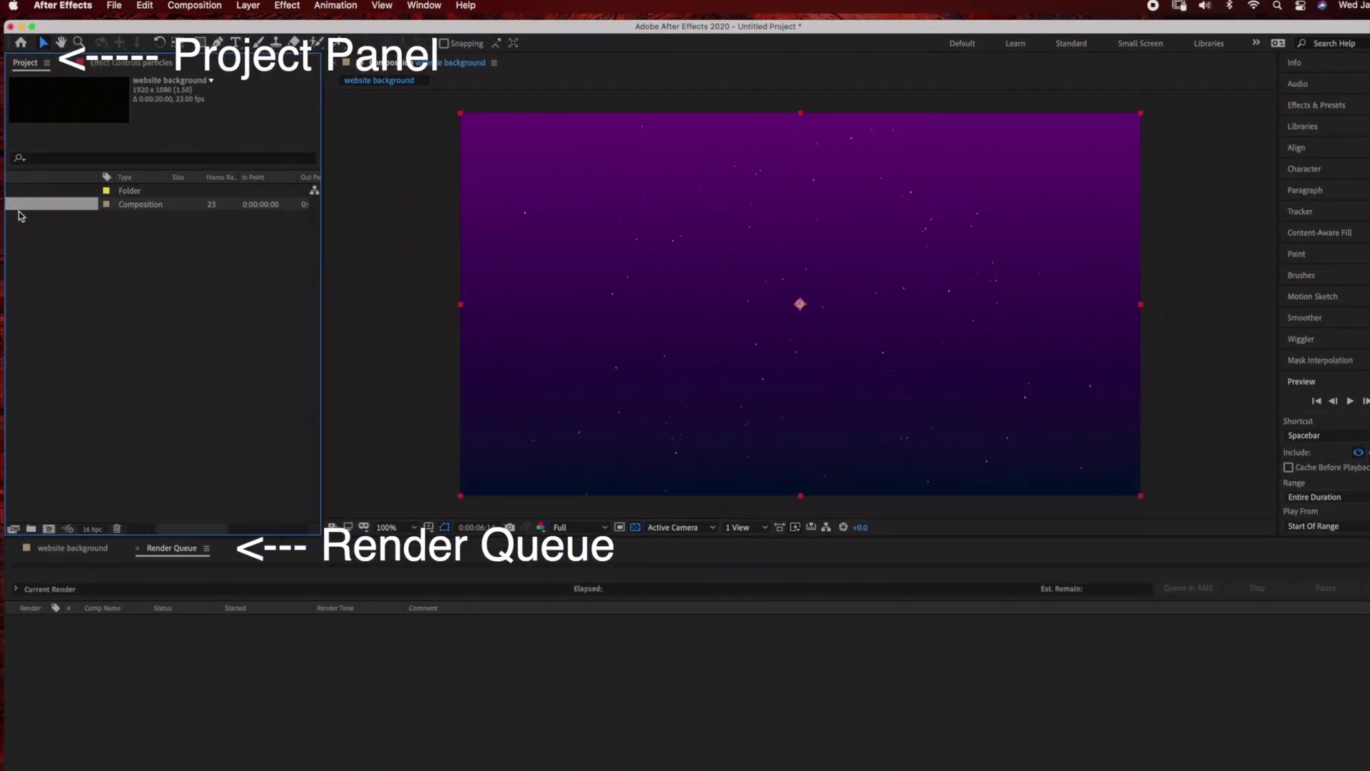
scroll(22, 214, "left", 3)
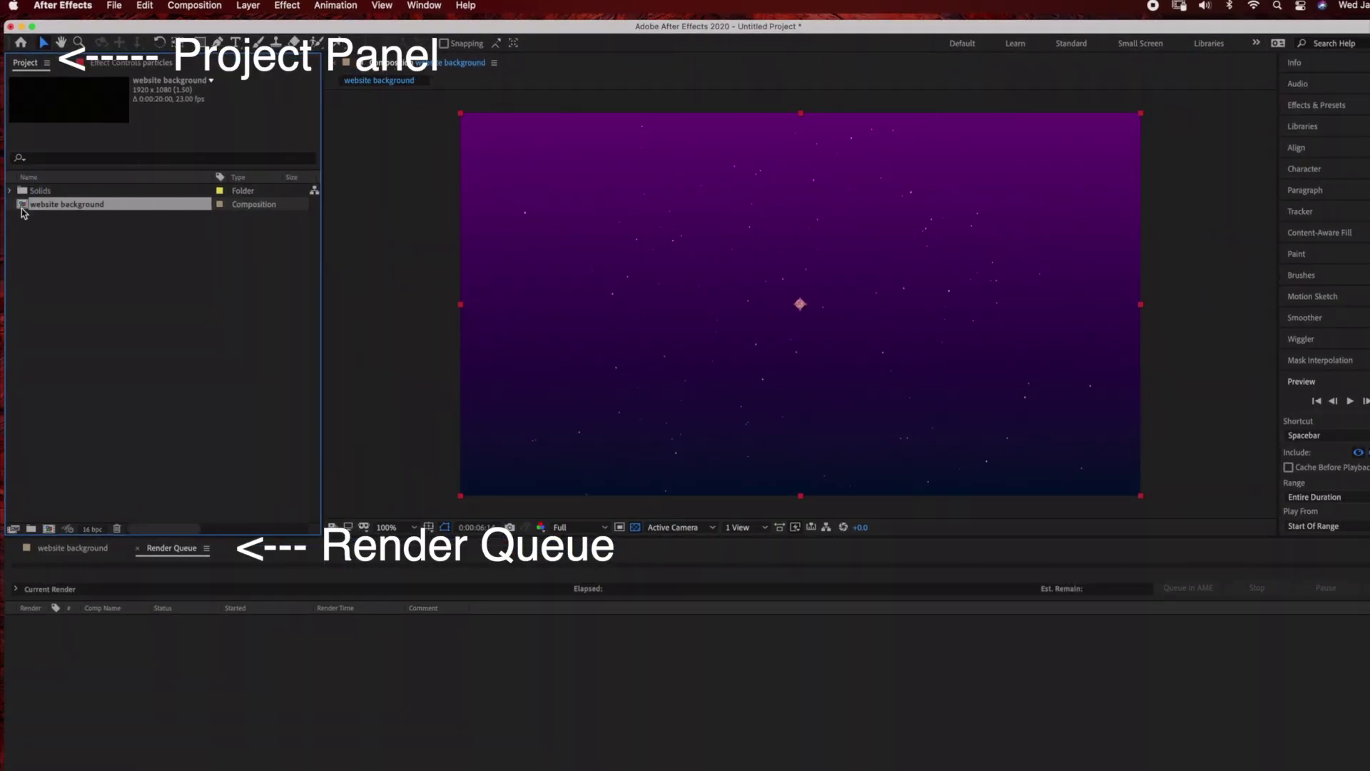
left_click_drag(47, 211, 80, 674)
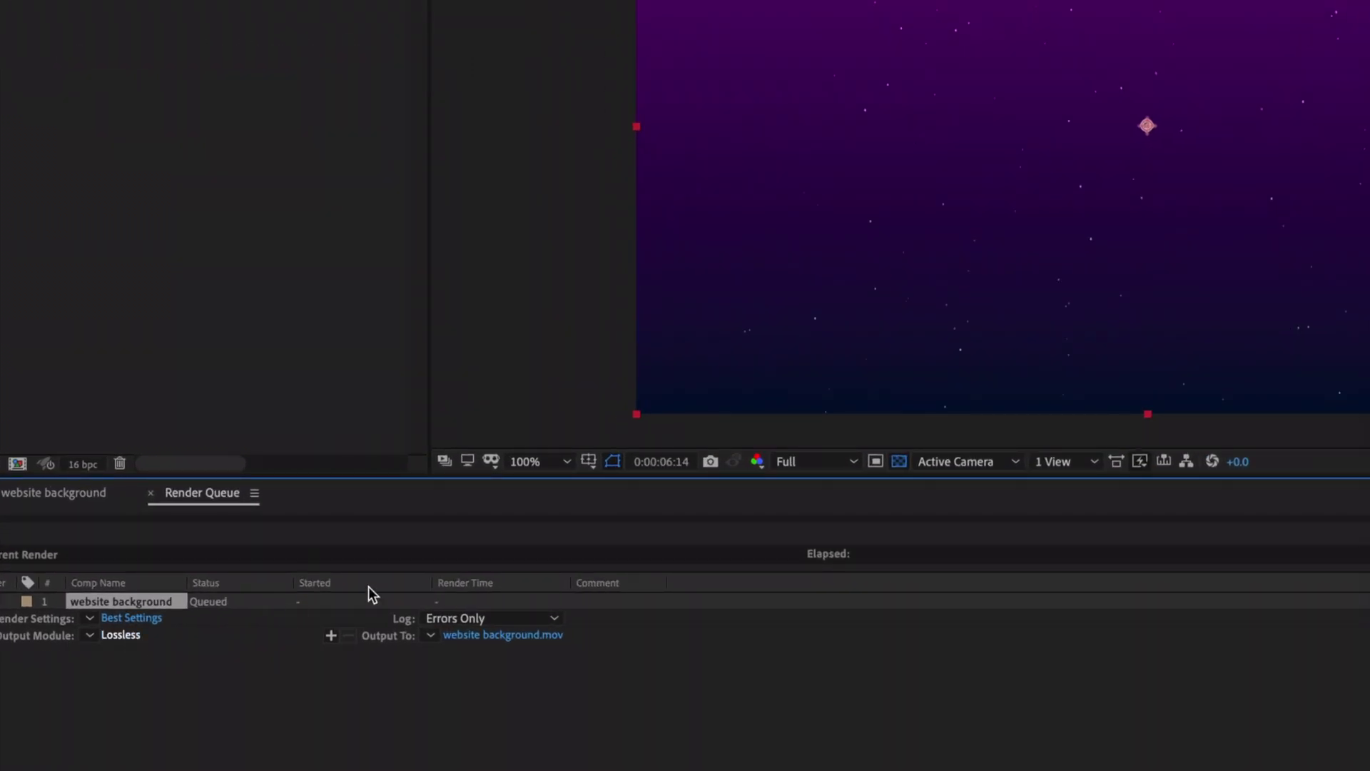
left_click(121, 634)
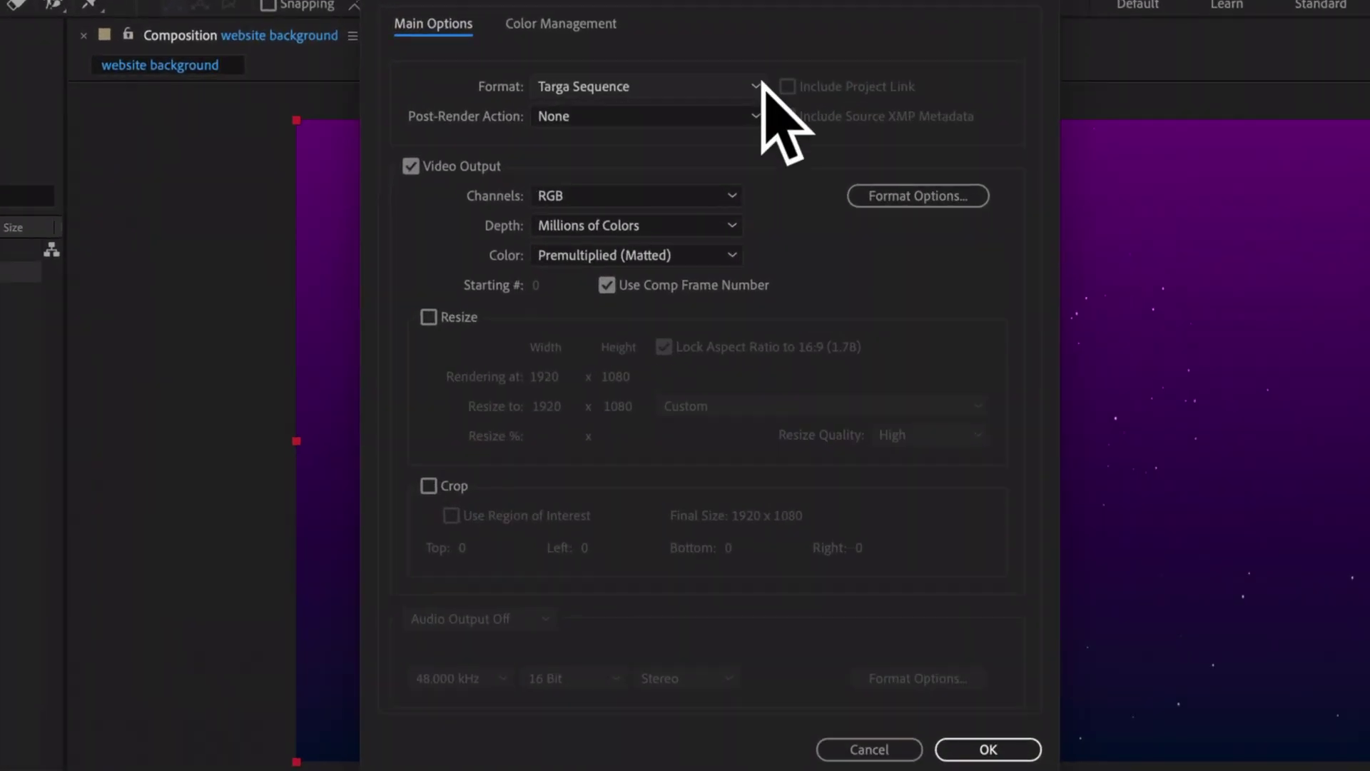
Set the output module format to QuickTime.
left_click(757, 85)
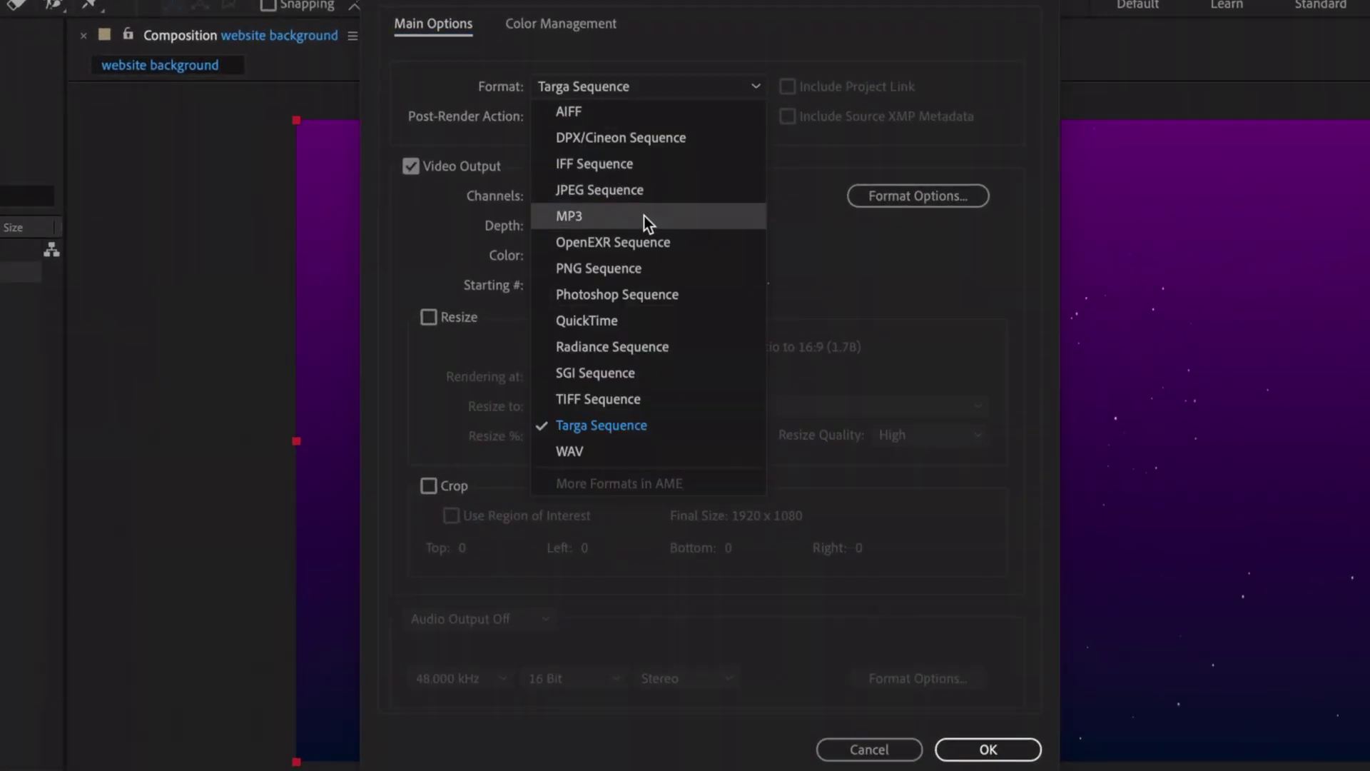
left_click(627, 320)
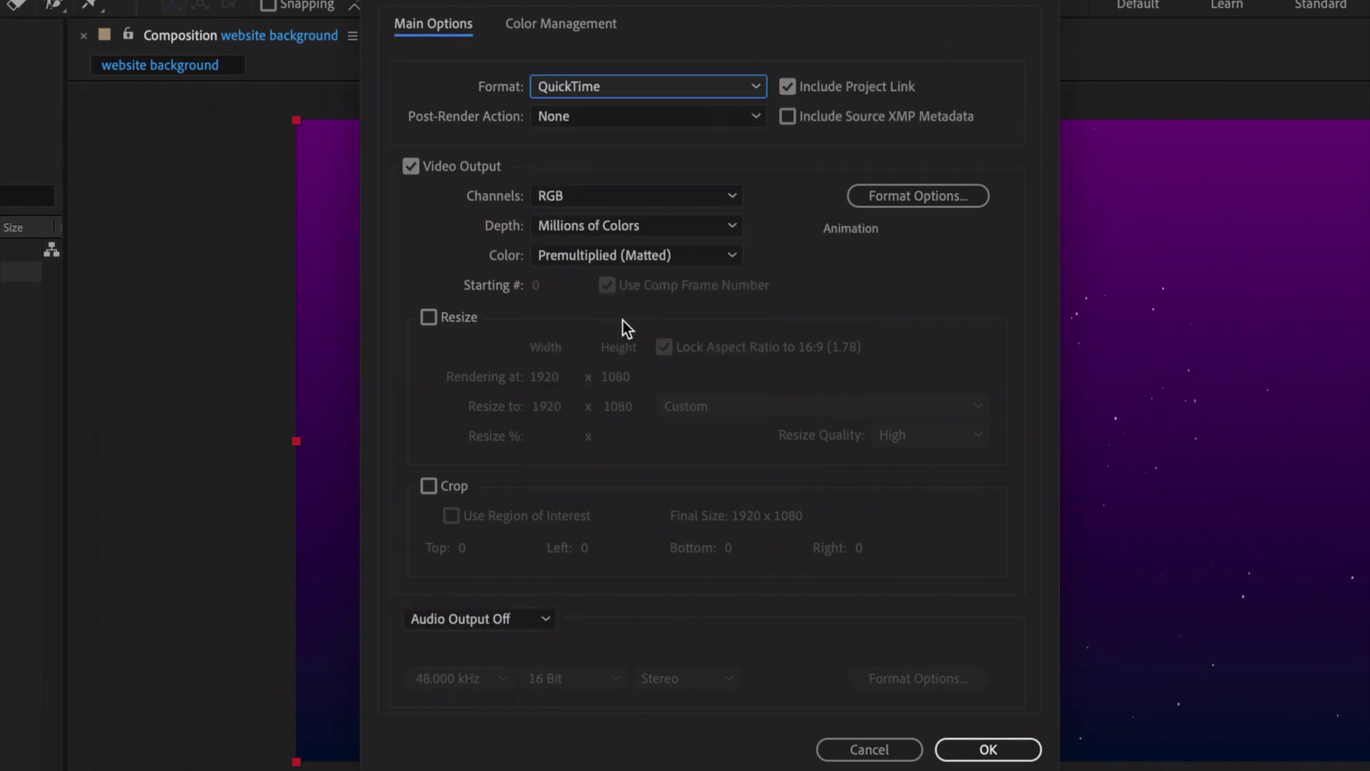
left_click(1002, 754)
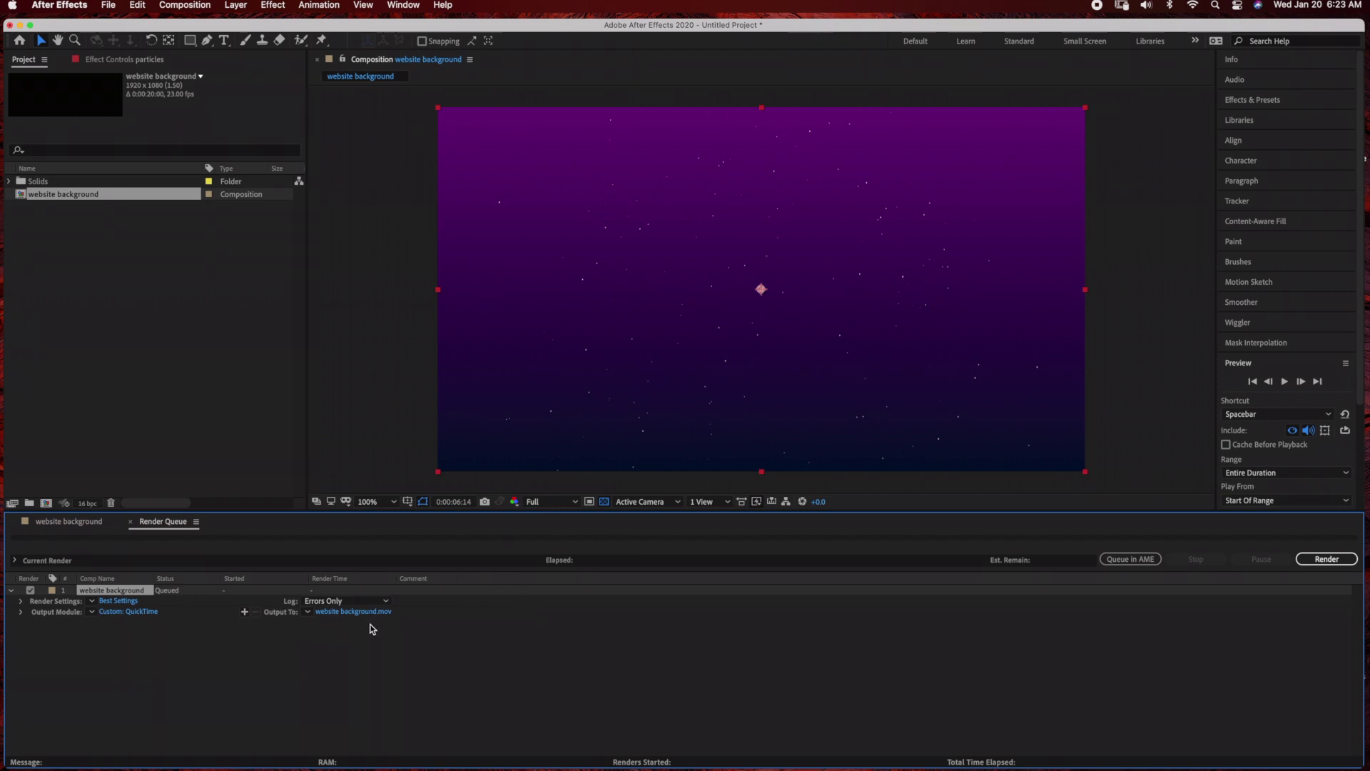
Render the queued website background comp to website background.mov.
left_click(1329, 561)
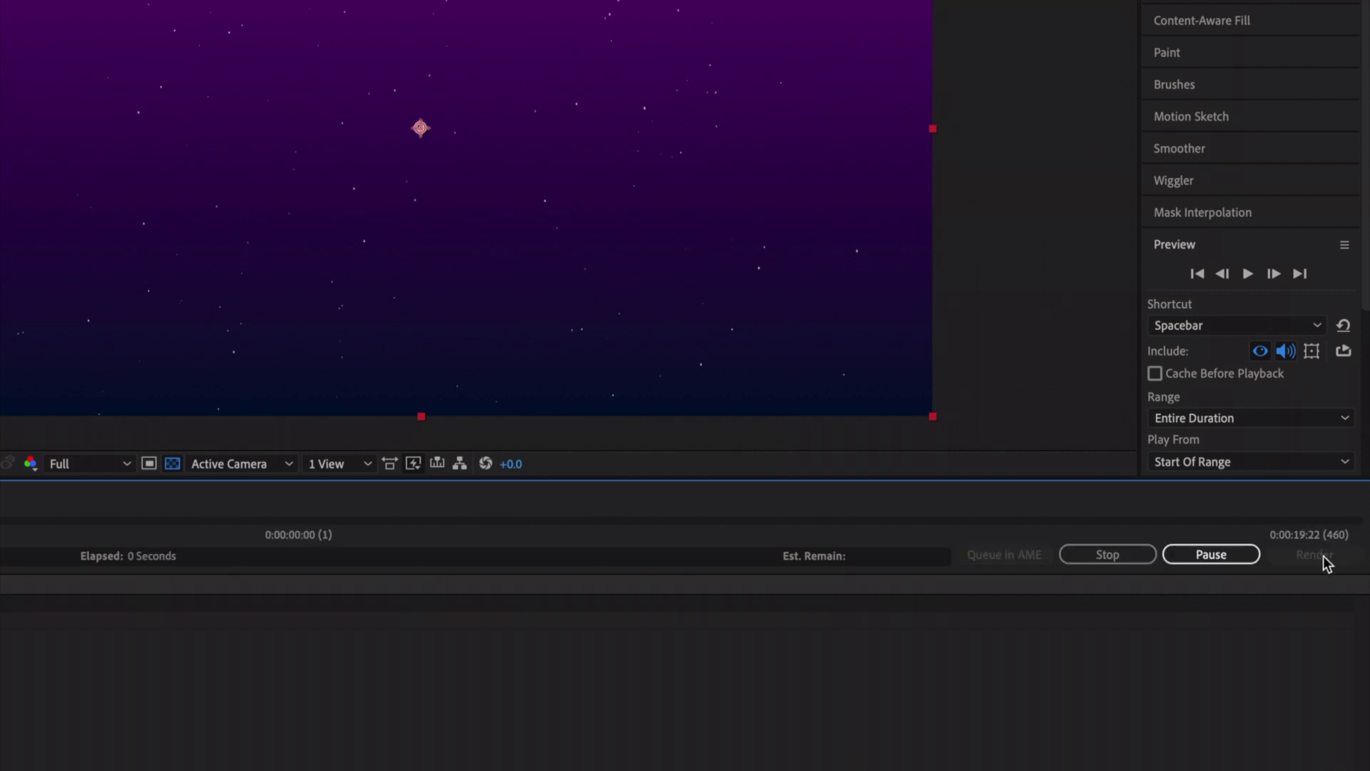